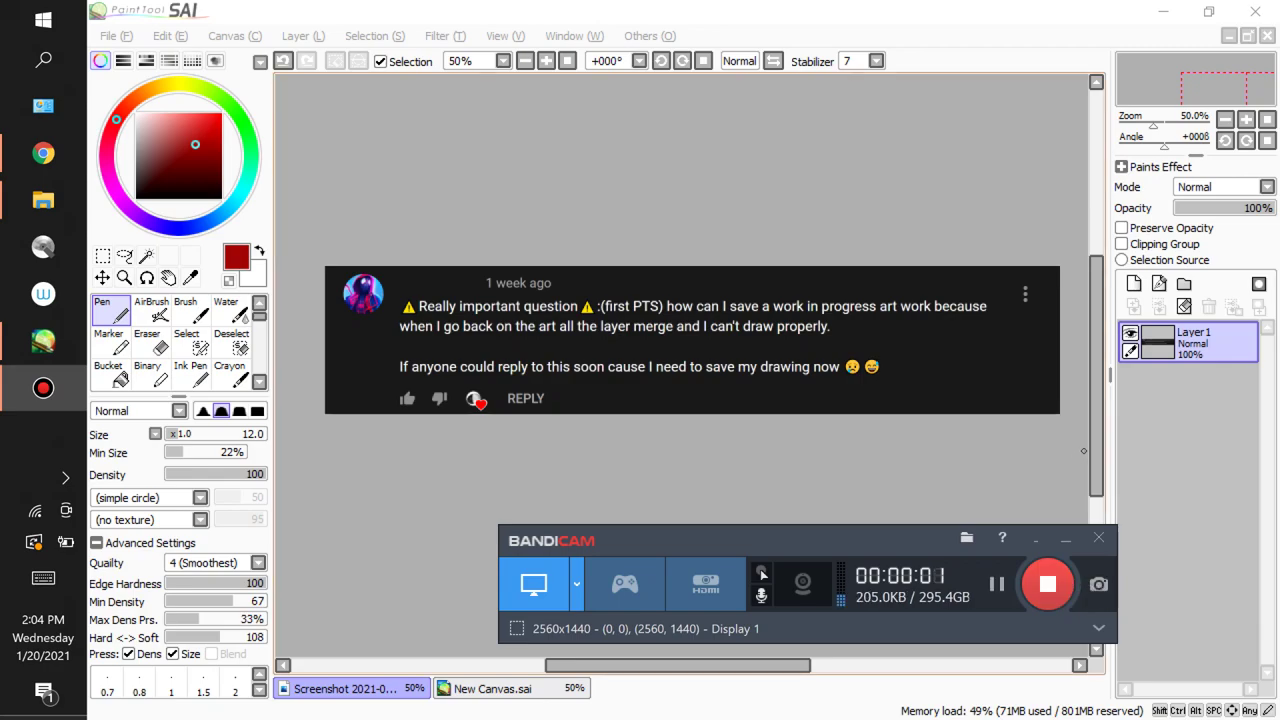
# Bring PaintTool SAI to the front, showing the screenshot of the viewer's layer-saving question
pyautogui.click(1095, 468)
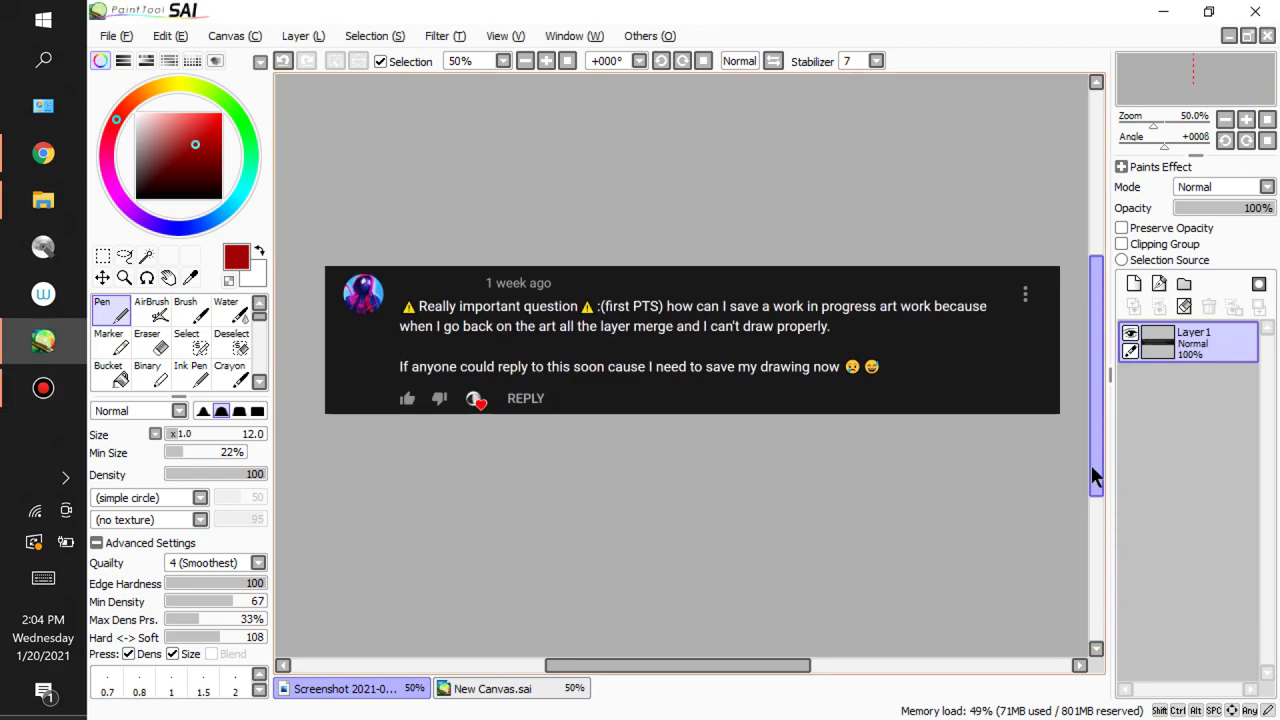
pyautogui.moveTo(789, 666)
pyautogui.mouseDown()
pyautogui.moveTo(773, 666)
pyautogui.moveTo(793, 668)
pyautogui.mouseUp()
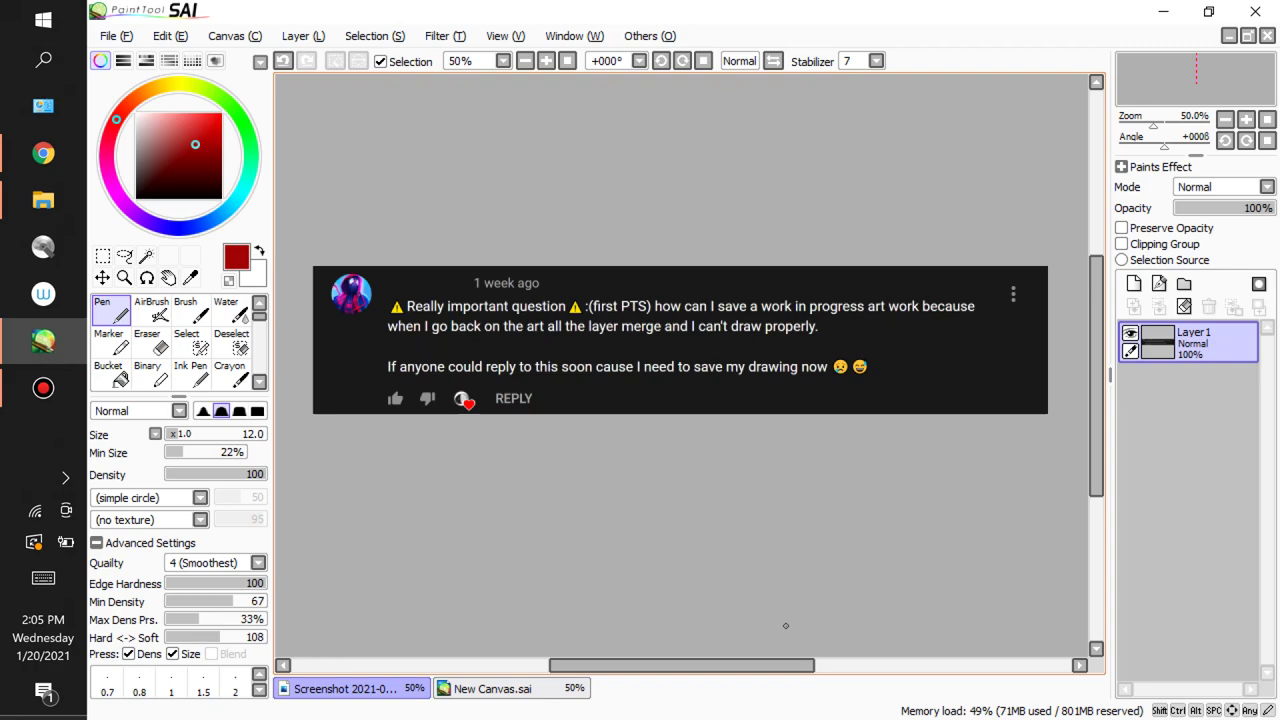
# Switch to the New Canvas.sai Kirby sketch and zoom out to see the whole canvas
pyautogui.click(517, 690)
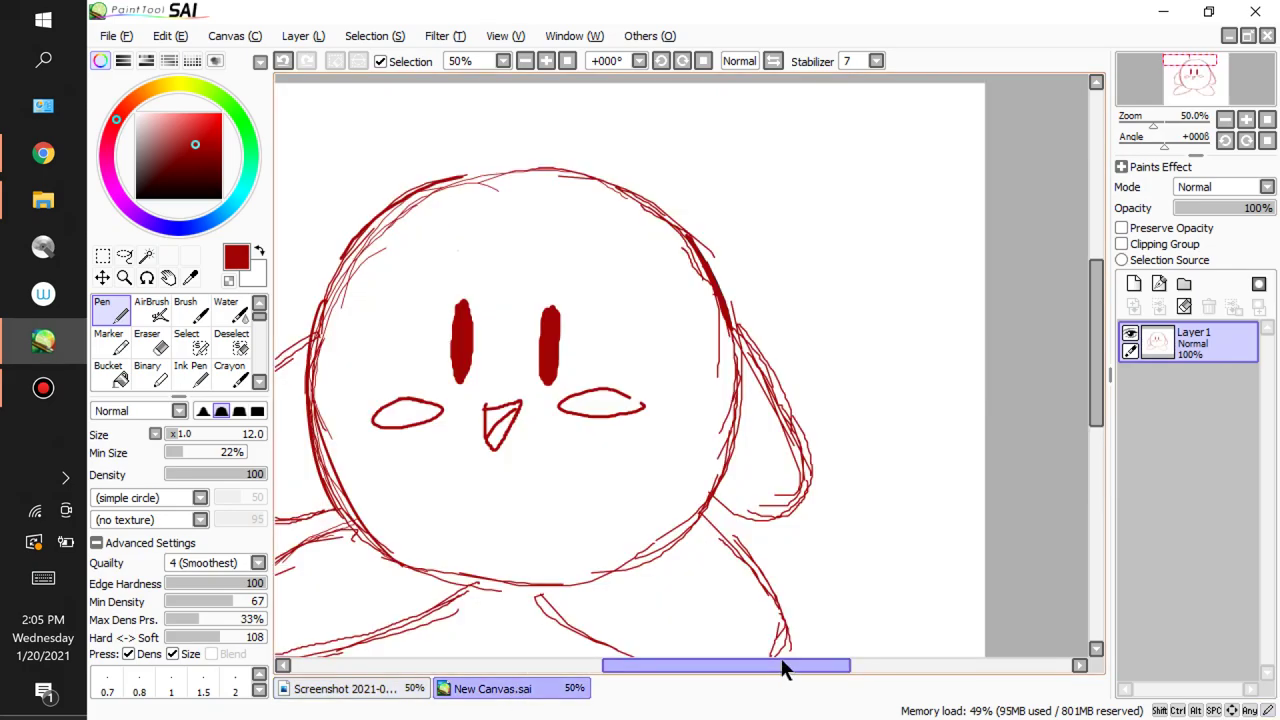
pyautogui.moveTo(782, 663); pyautogui.dragTo(737, 665)
pyautogui.moveTo(1103, 343); pyautogui.dragTo(1096, 358)
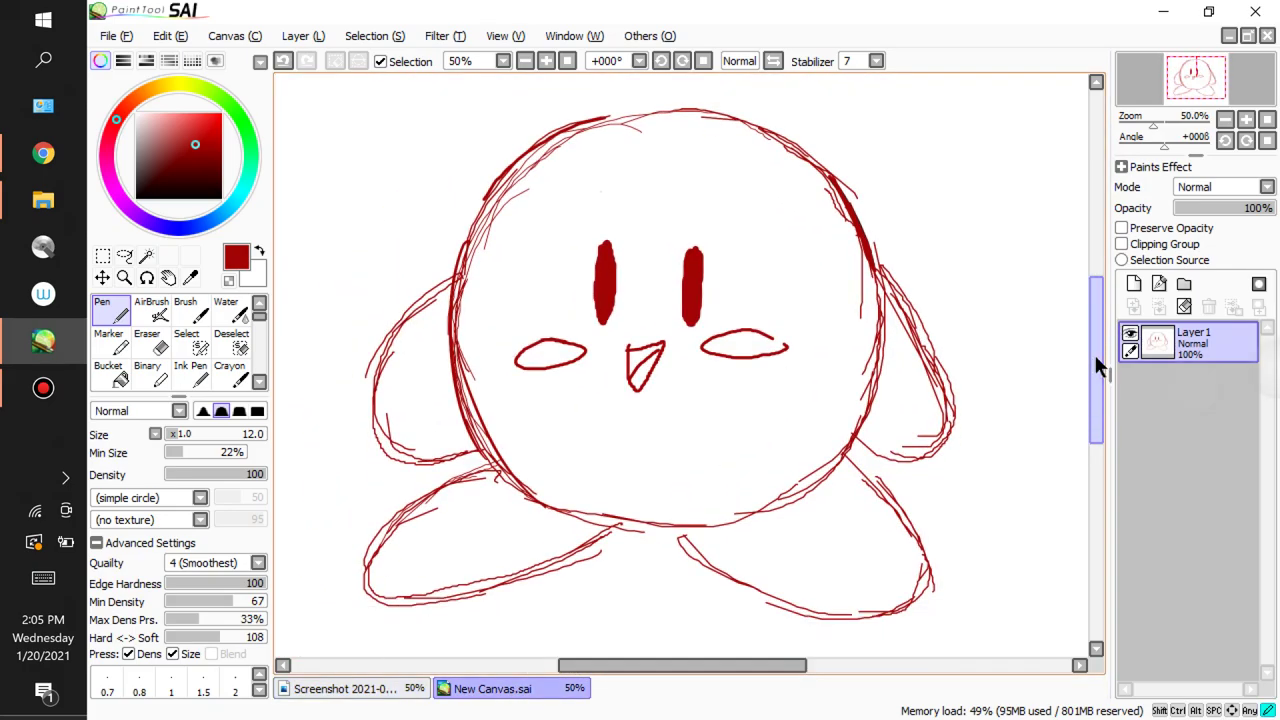
pyautogui.click(1095, 352)
pyautogui.click(524, 62)
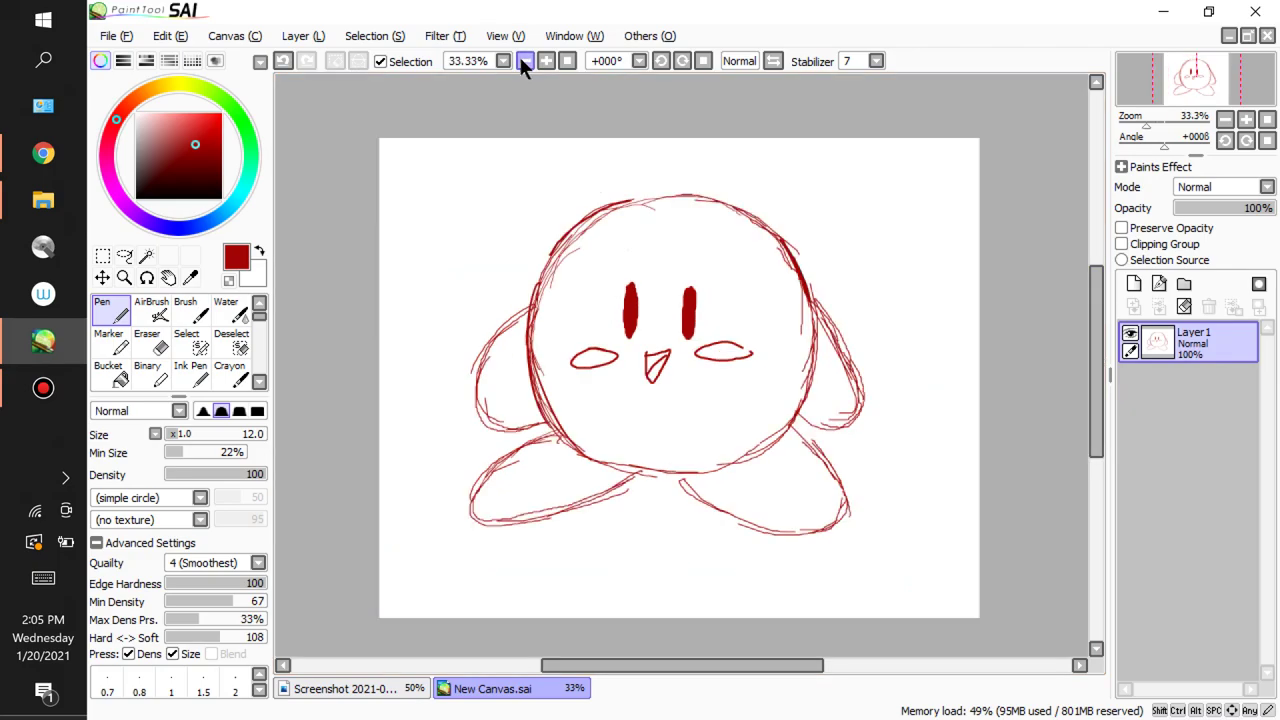
# On a new Layer2, draw red hearts at the corners and on both sides of Kirby
pyautogui.click(1136, 284)
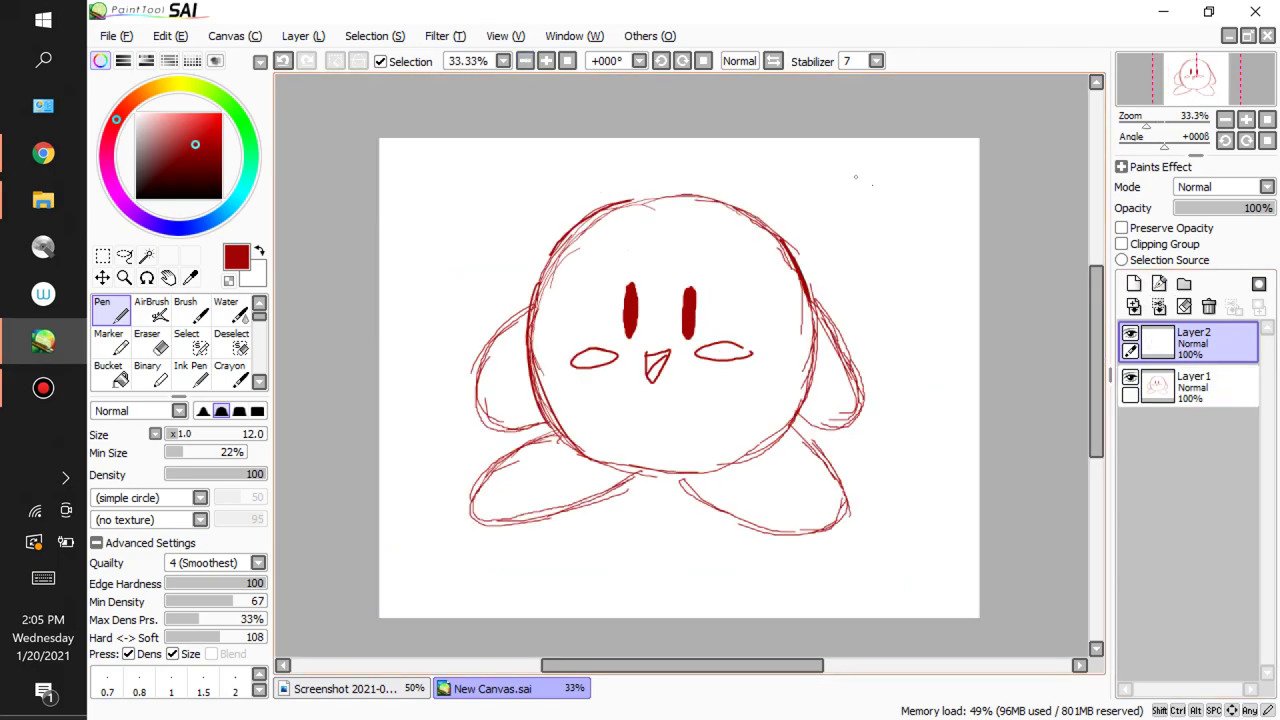
pyautogui.moveTo(891, 172)
pyautogui.mouseDown()
pyautogui.moveTo(877, 180)
pyautogui.moveTo(903, 212)
pyautogui.mouseUp()
pyautogui.moveTo(424, 196)
pyautogui.mouseDown()
pyautogui.moveTo(418, 218)
pyautogui.moveTo(440, 240)
pyautogui.mouseUp()
pyautogui.moveTo(425, 195)
pyautogui.mouseDown()
pyautogui.moveTo(441, 192)
pyautogui.moveTo(444, 242)
pyautogui.mouseUp()
pyautogui.moveTo(432, 536); pyautogui.dragTo(453, 581)
pyautogui.moveTo(928, 552); pyautogui.dragTo(935, 585)
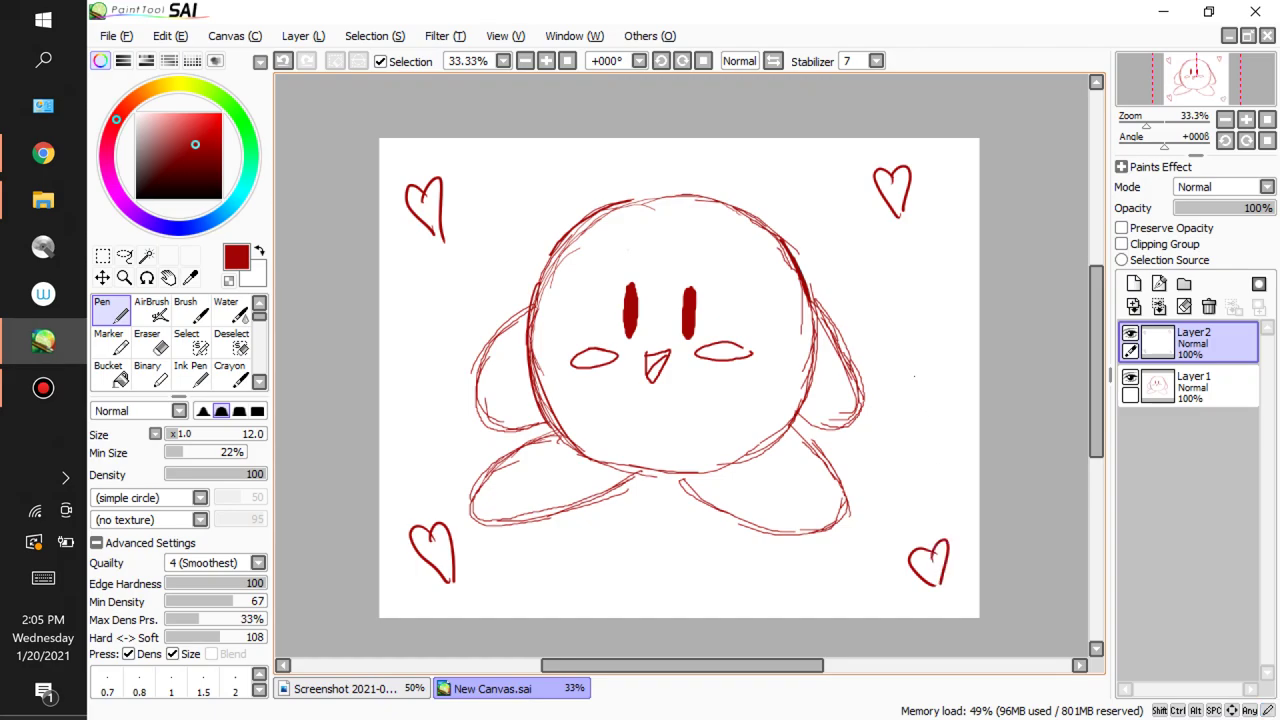
pyautogui.moveTo(918, 355)
pyautogui.mouseDown()
pyautogui.moveTo(916, 390)
pyautogui.moveTo(930, 388)
pyautogui.mouseUp()
pyautogui.moveTo(423, 358)
pyautogui.mouseDown()
pyautogui.moveTo(410, 362)
pyautogui.moveTo(434, 410)
pyautogui.mouseUp()
pyautogui.moveTo(424, 358); pyautogui.dragTo(438, 412)
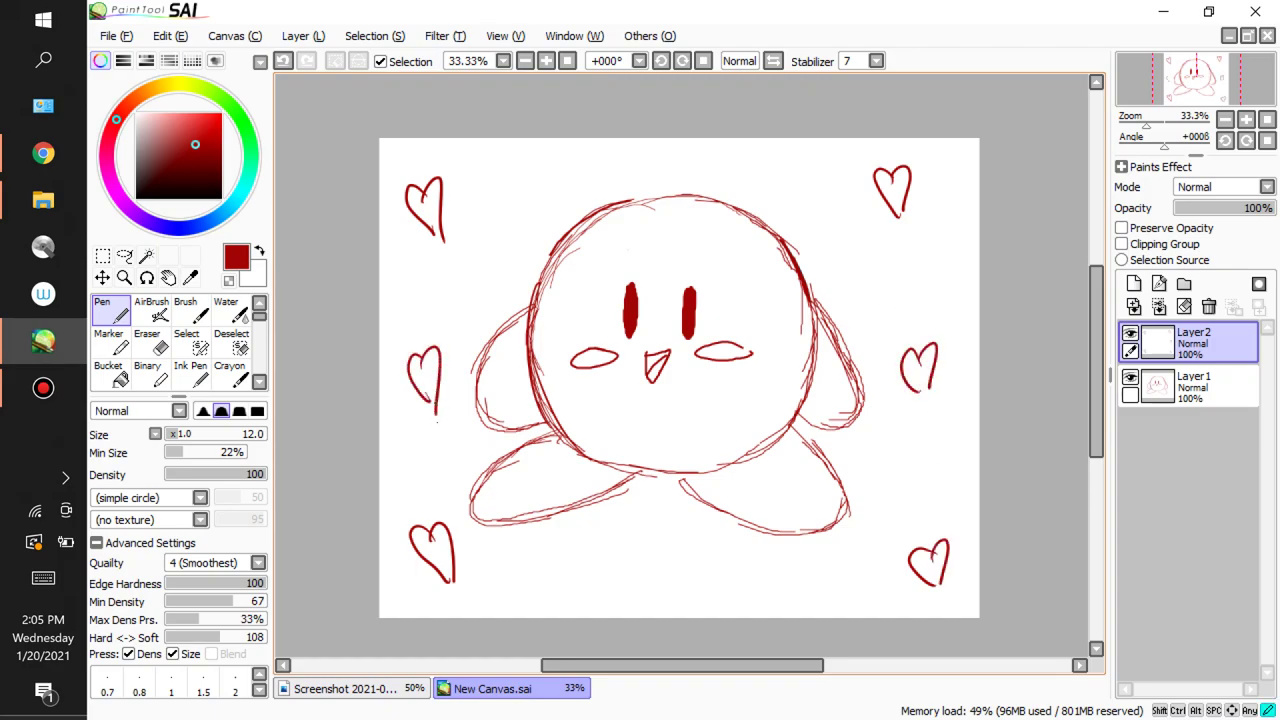
# On a new Layer3, draw red stars above, below and to the right of Kirby
pyautogui.click(1133, 283)
pyautogui.moveTo(520, 177)
pyautogui.mouseDown()
pyautogui.moveTo(515, 217)
pyautogui.moveTo(535, 218)
pyautogui.mouseUp()
pyautogui.moveTo(512, 214); pyautogui.dragTo(537, 196)
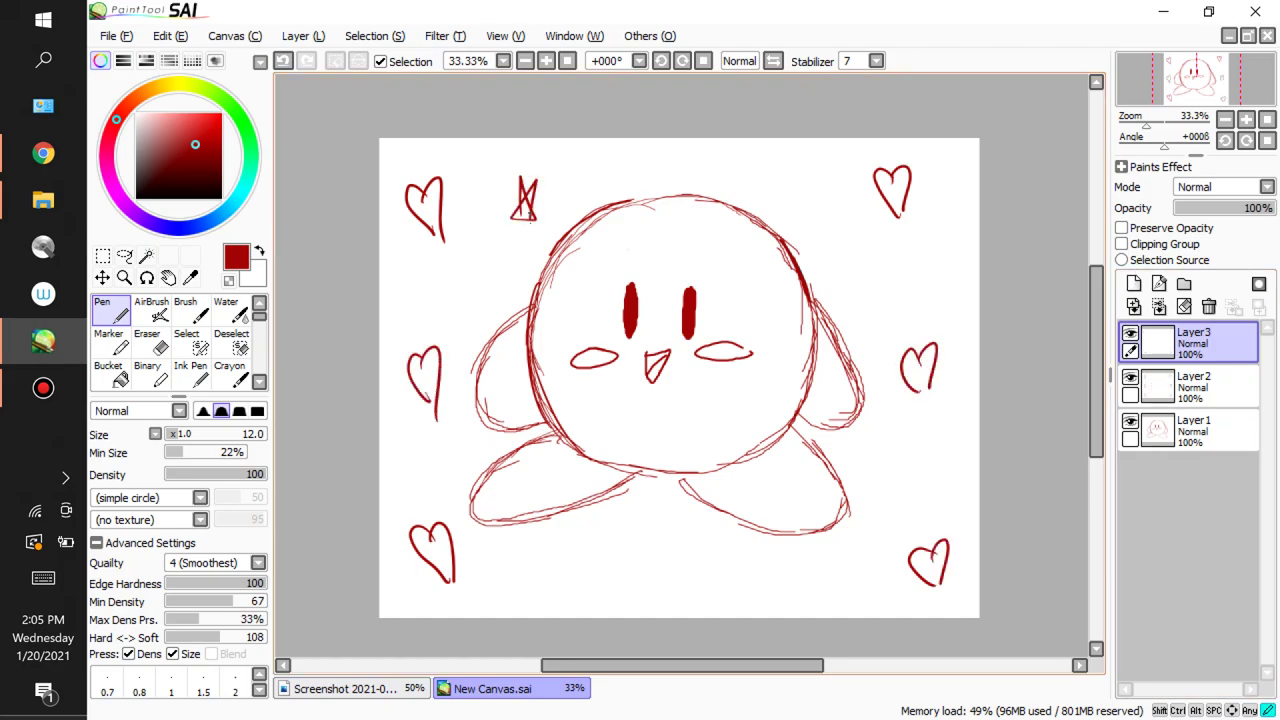
pyautogui.moveTo(822, 176); pyautogui.dragTo(814, 218)
pyautogui.moveTo(814, 216); pyautogui.dragTo(842, 176)
pyautogui.moveTo(616, 550); pyautogui.dragTo(635, 592)
pyautogui.moveTo(614, 552); pyautogui.dragTo(600, 590)
pyautogui.moveTo(600, 588); pyautogui.dragTo(636, 608)
pyautogui.moveTo(918, 251); pyautogui.dragTo(903, 289)
pyautogui.moveTo(918, 252)
pyautogui.mouseDown()
pyautogui.moveTo(931, 289)
pyautogui.moveTo(946, 254)
pyautogui.mouseUp()
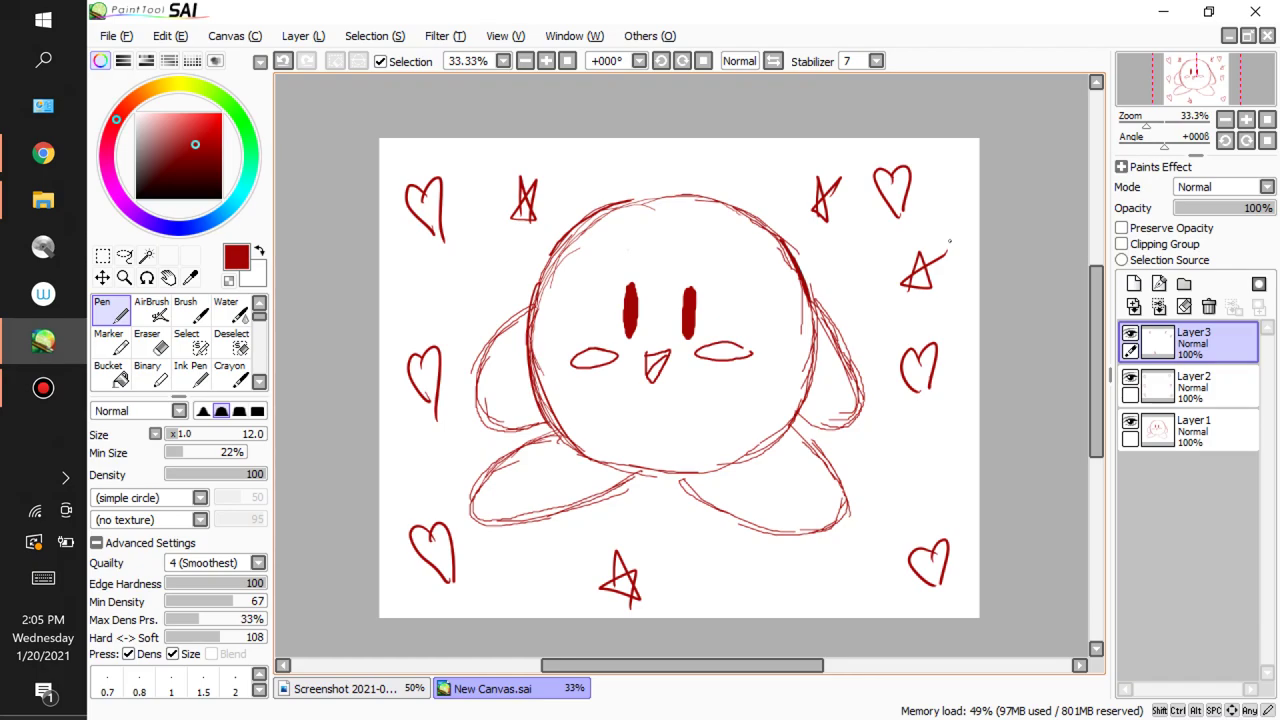
# Open File > Save and browse the Save Canvas dialog's folder tree to Pictures
pyautogui.click(120, 35)
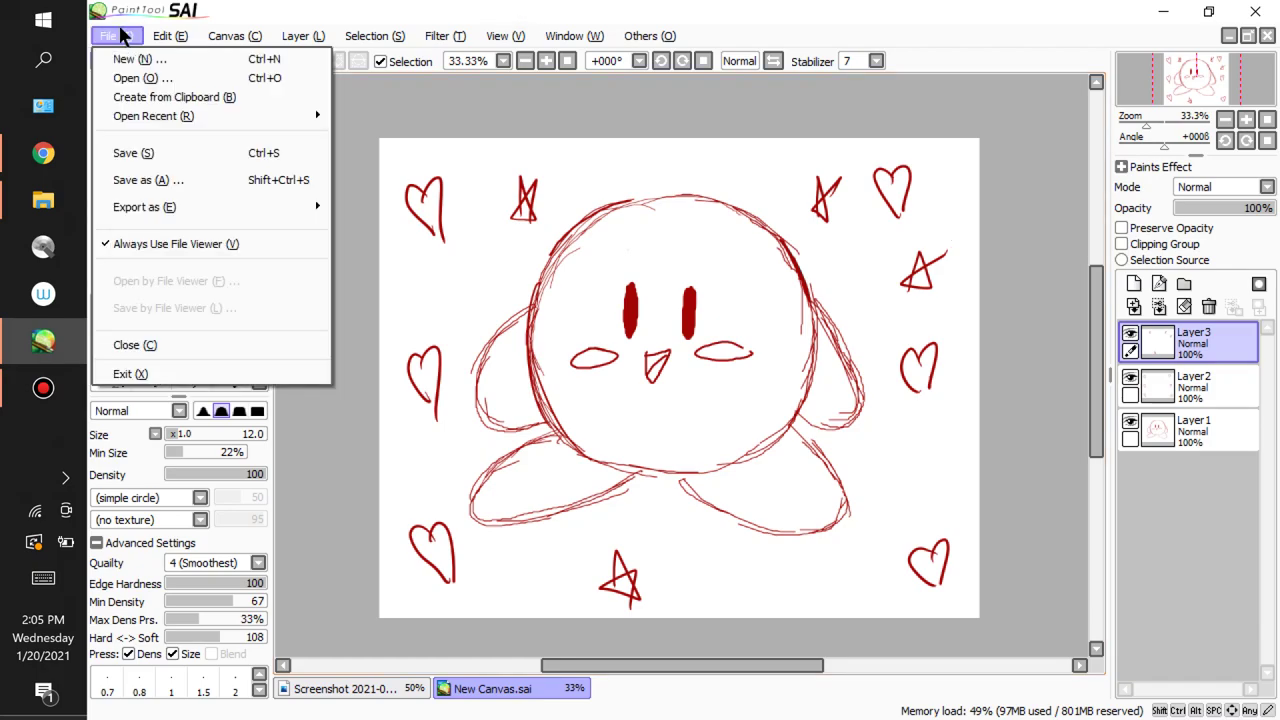
pyautogui.click(287, 179)
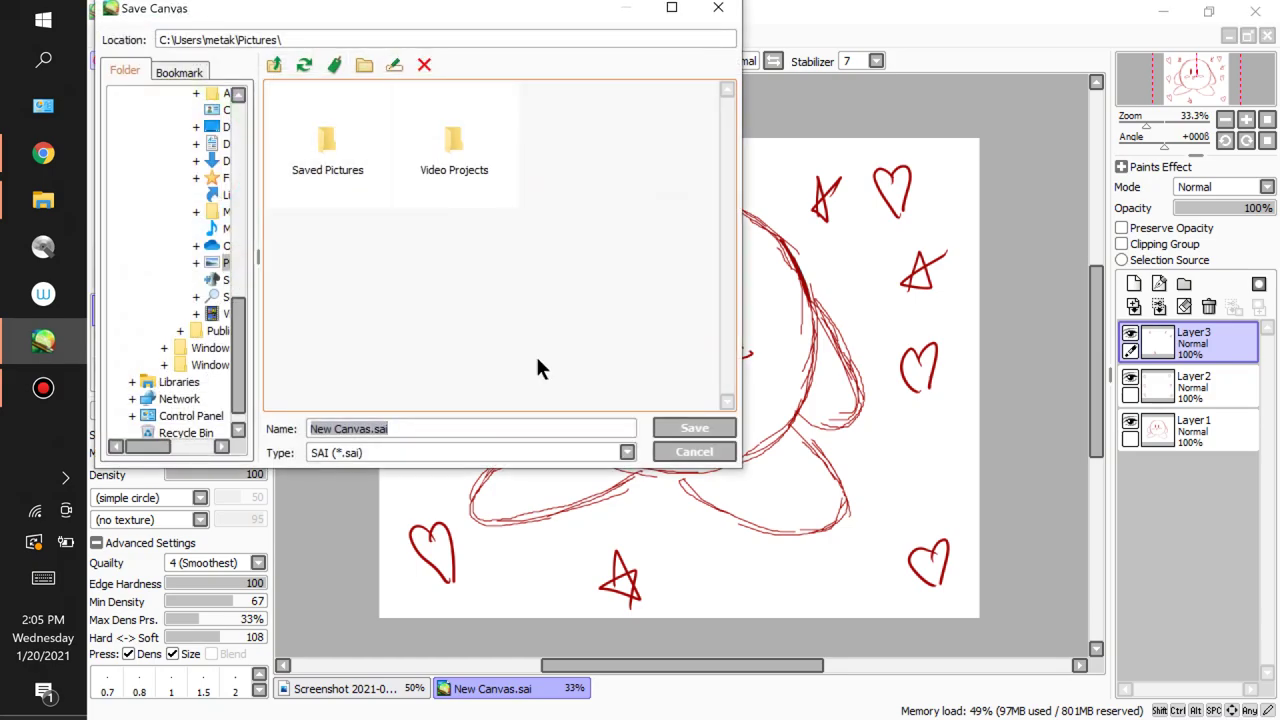
pyautogui.click(576, 195)
pyautogui.scroll(1, 238, 330)
pyautogui.moveTo(235, 319); pyautogui.dragTo(250, 252)
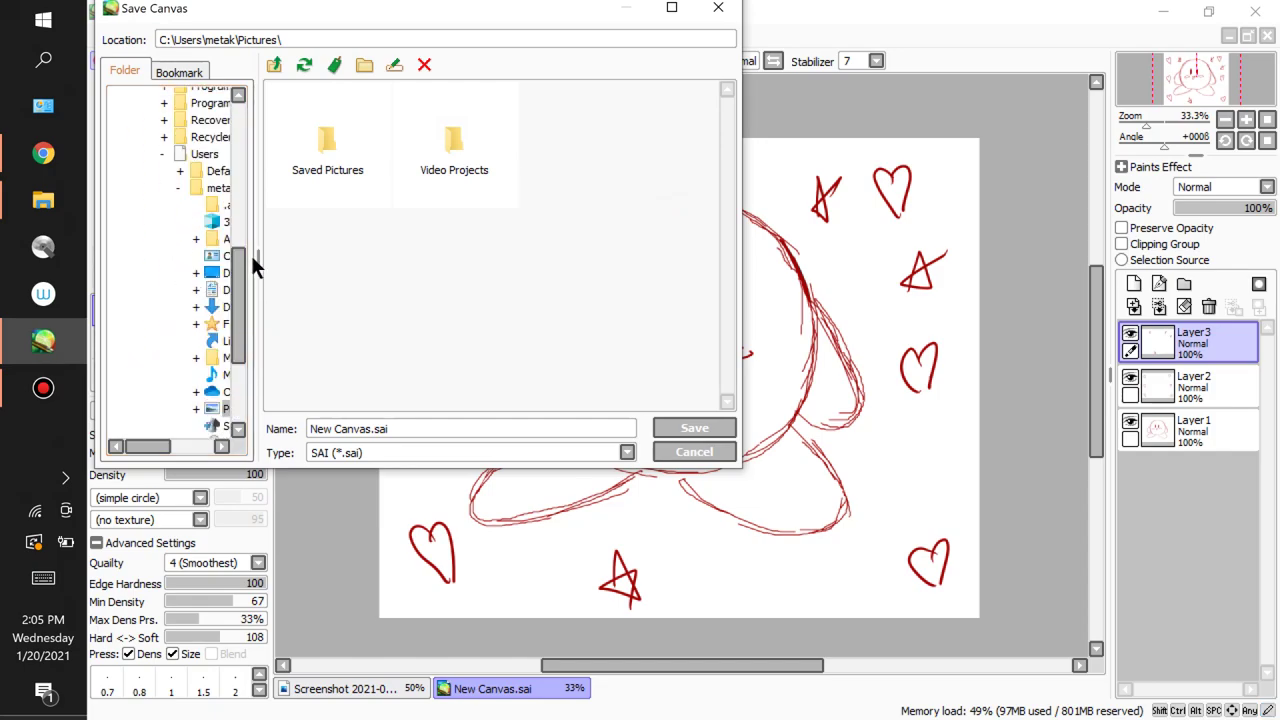
pyautogui.moveTo(247, 309); pyautogui.dragTo(251, 338)
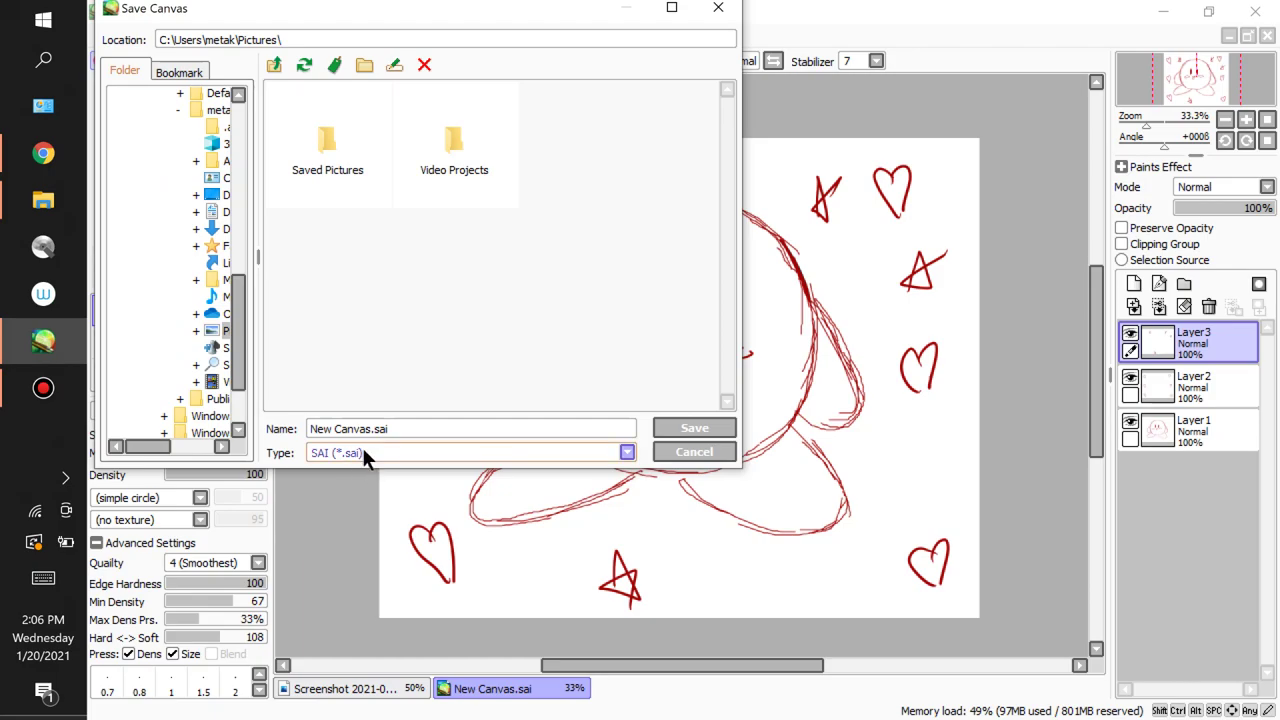
# Keep the SAI (*.sai) type and save the canvas as New Canvas.sai
pyautogui.click(618, 452)
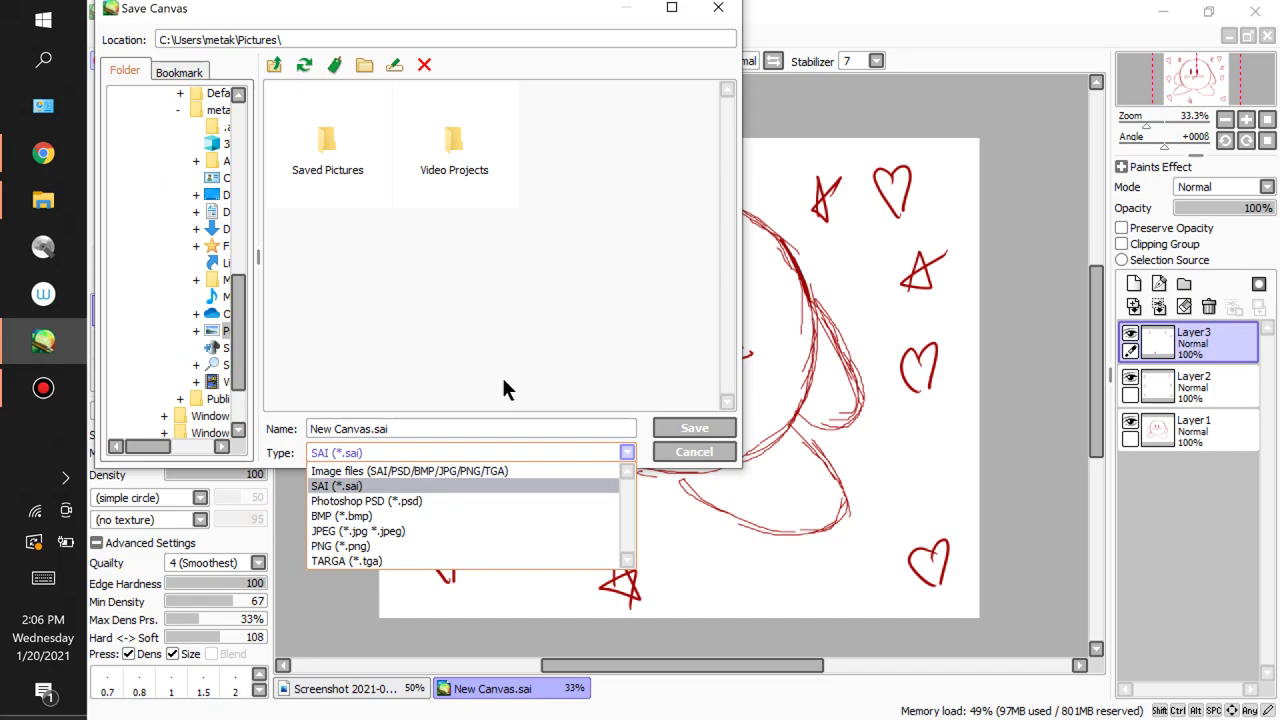
pyautogui.click(376, 486)
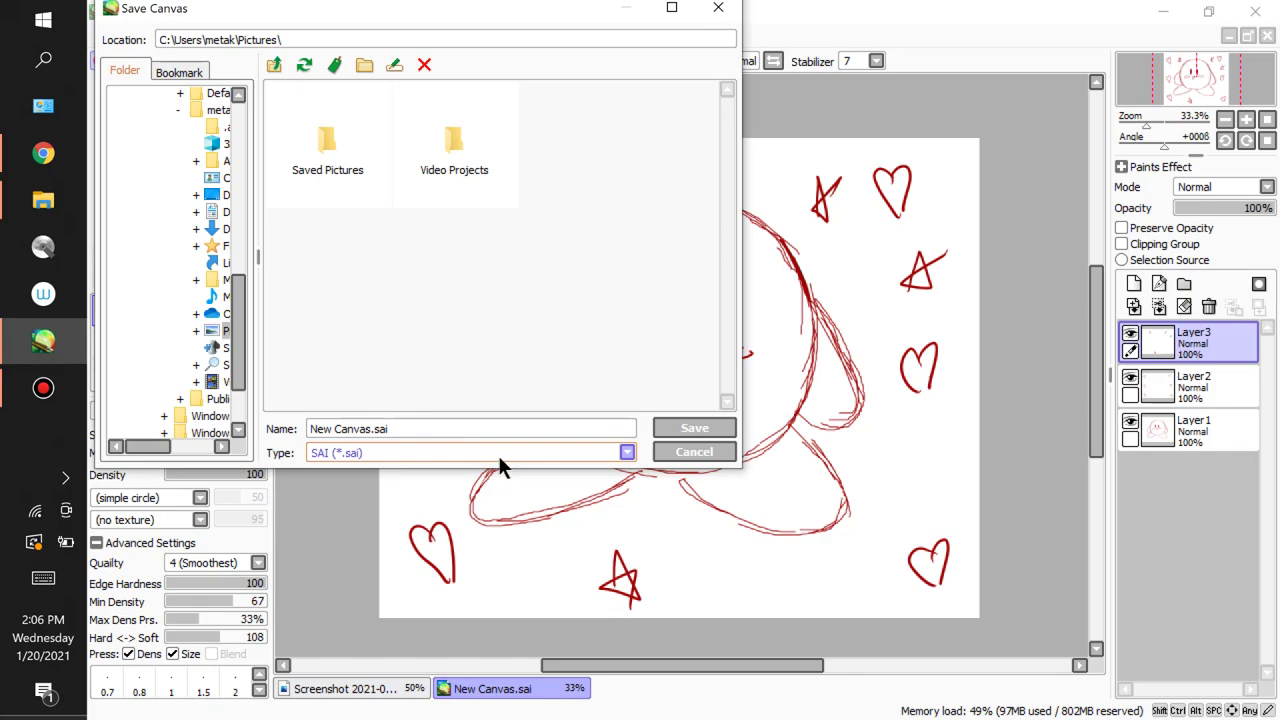
pyautogui.click(371, 431)
pyautogui.click(420, 376)
pyautogui.click(695, 428)
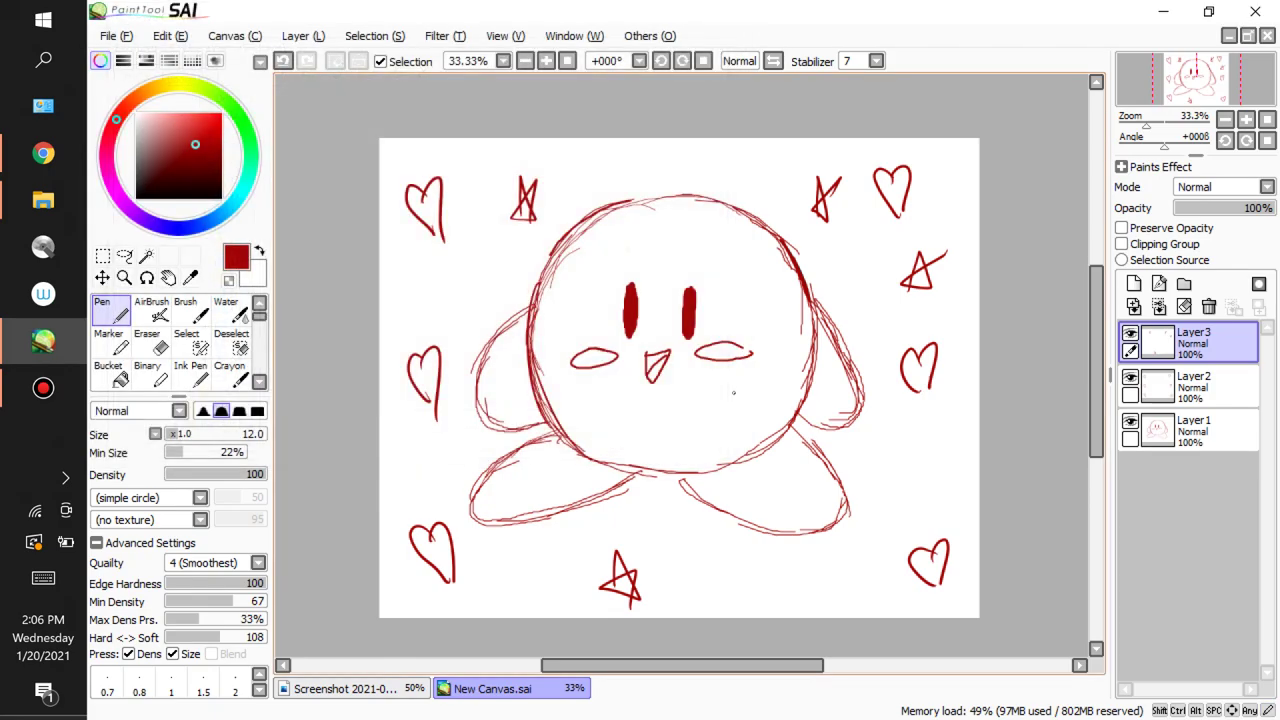
# Draw small circles to the right of and above Kirby, then save the canvas
pyautogui.click(116, 36)
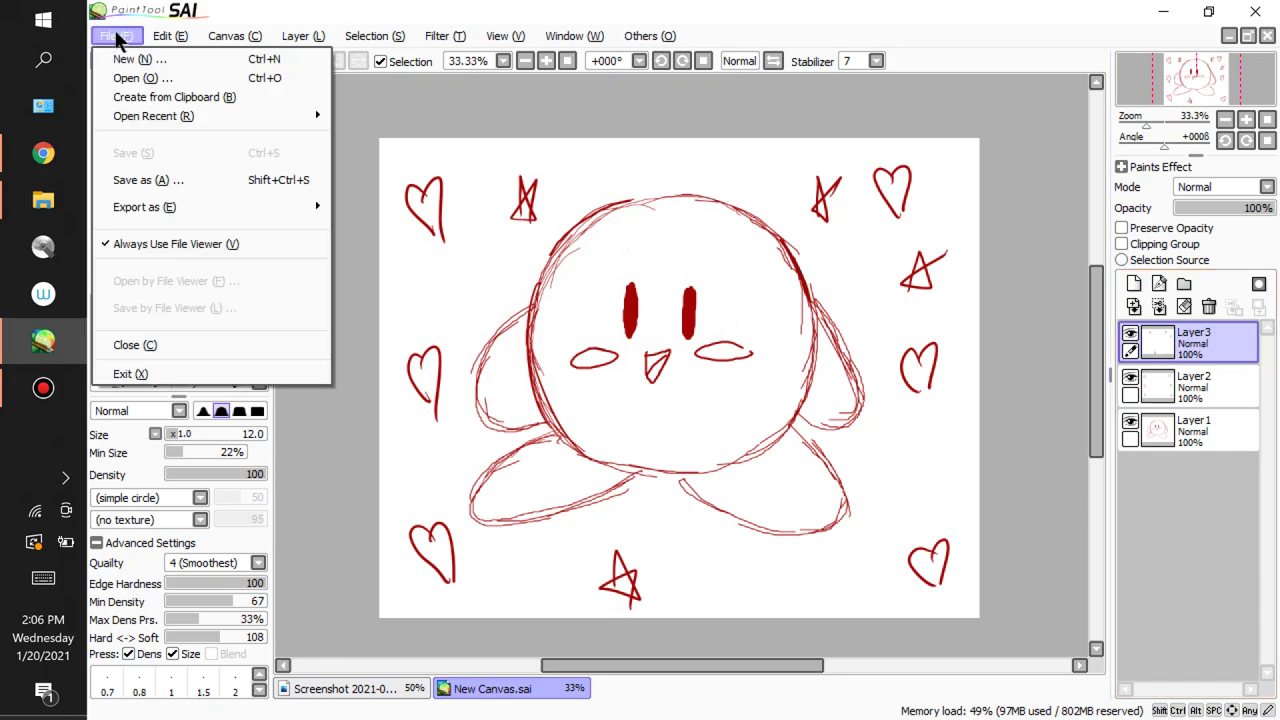
pyautogui.click(910, 435)
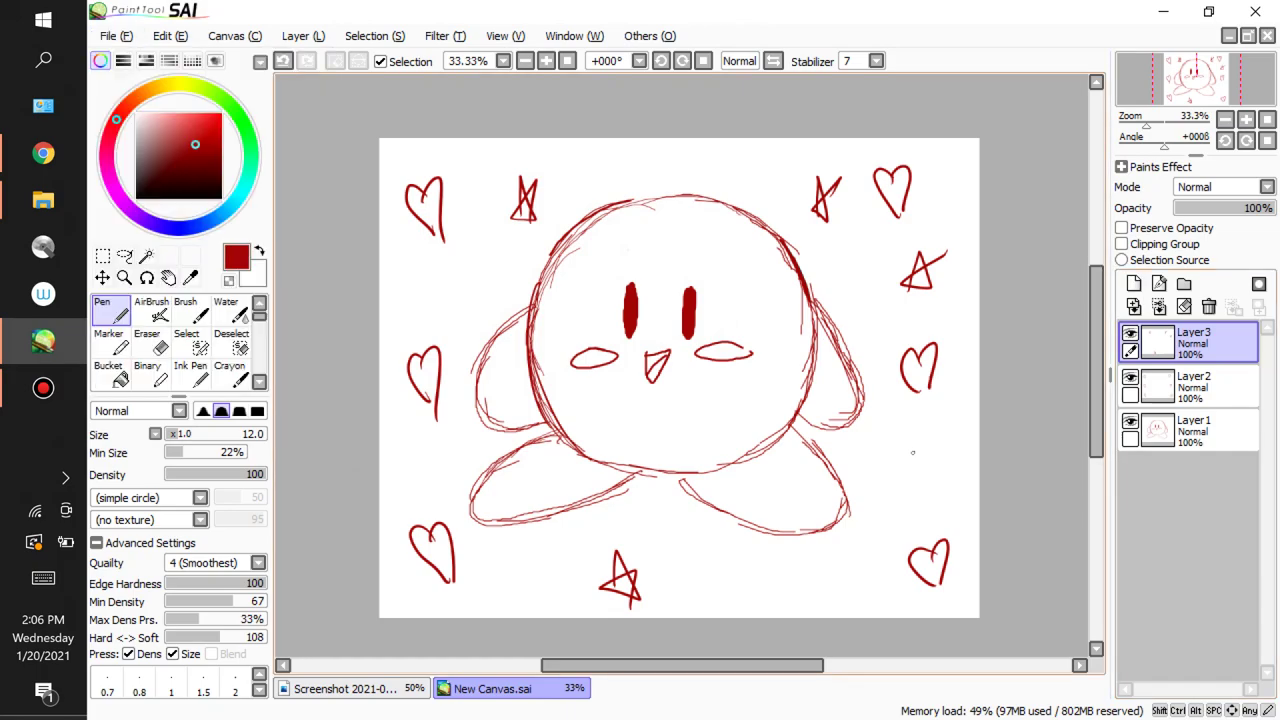
pyautogui.moveTo(916, 443)
pyautogui.mouseDown()
pyautogui.moveTo(933, 463)
pyautogui.moveTo(914, 442)
pyautogui.mouseUp()
pyautogui.moveTo(729, 167); pyautogui.dragTo(716, 156)
pyautogui.click(118, 37)
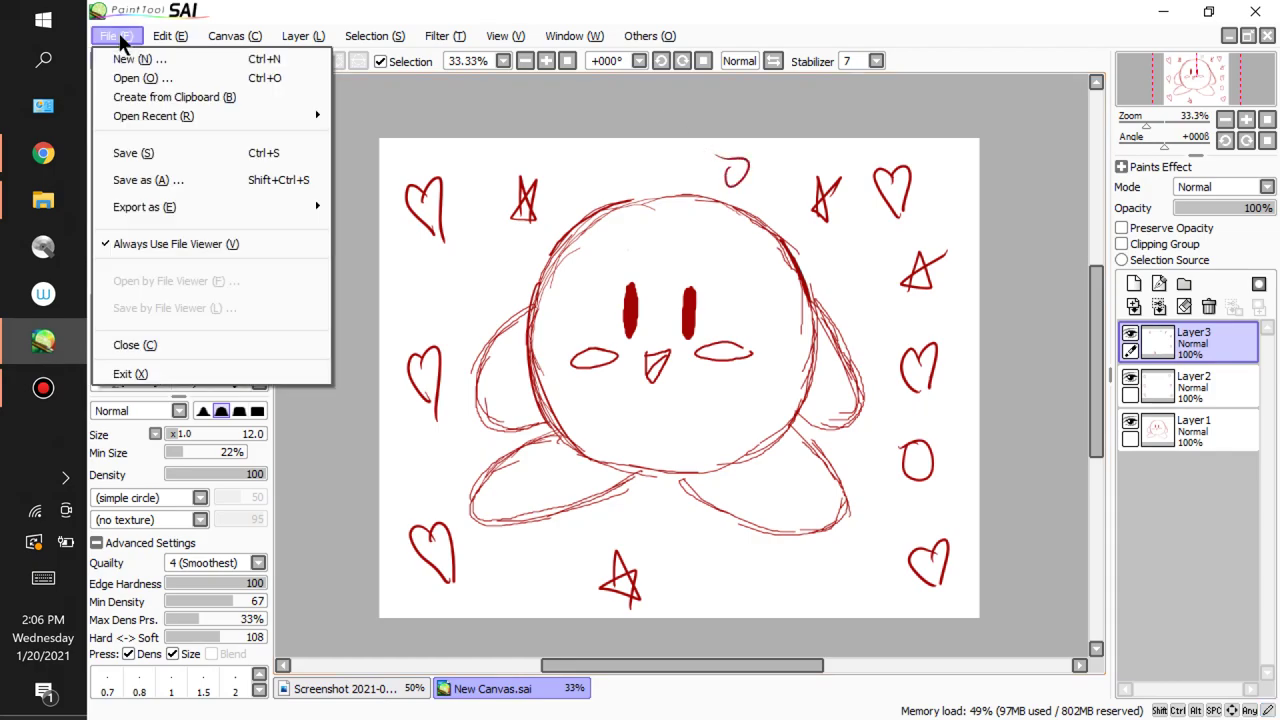
pyautogui.click(192, 152)
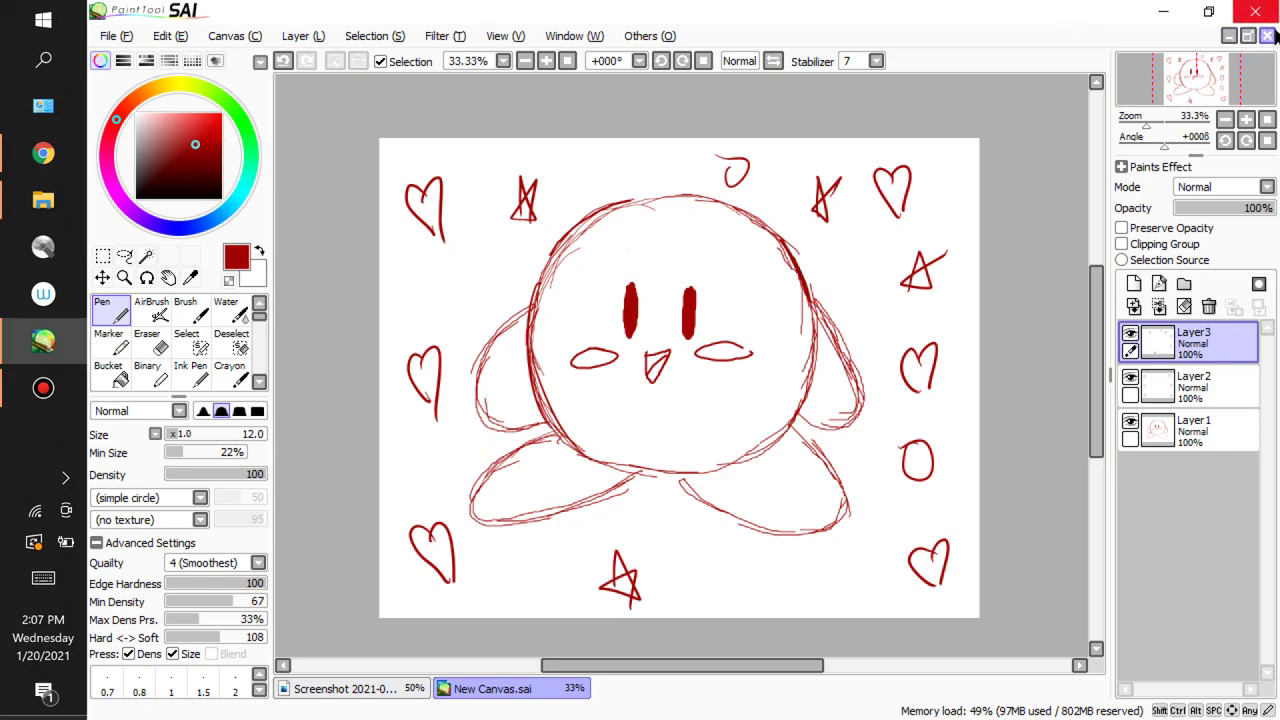
# Close New Canvas.sai and reopen it from the Pictures folder via File > Open
pyautogui.click(1268, 35)
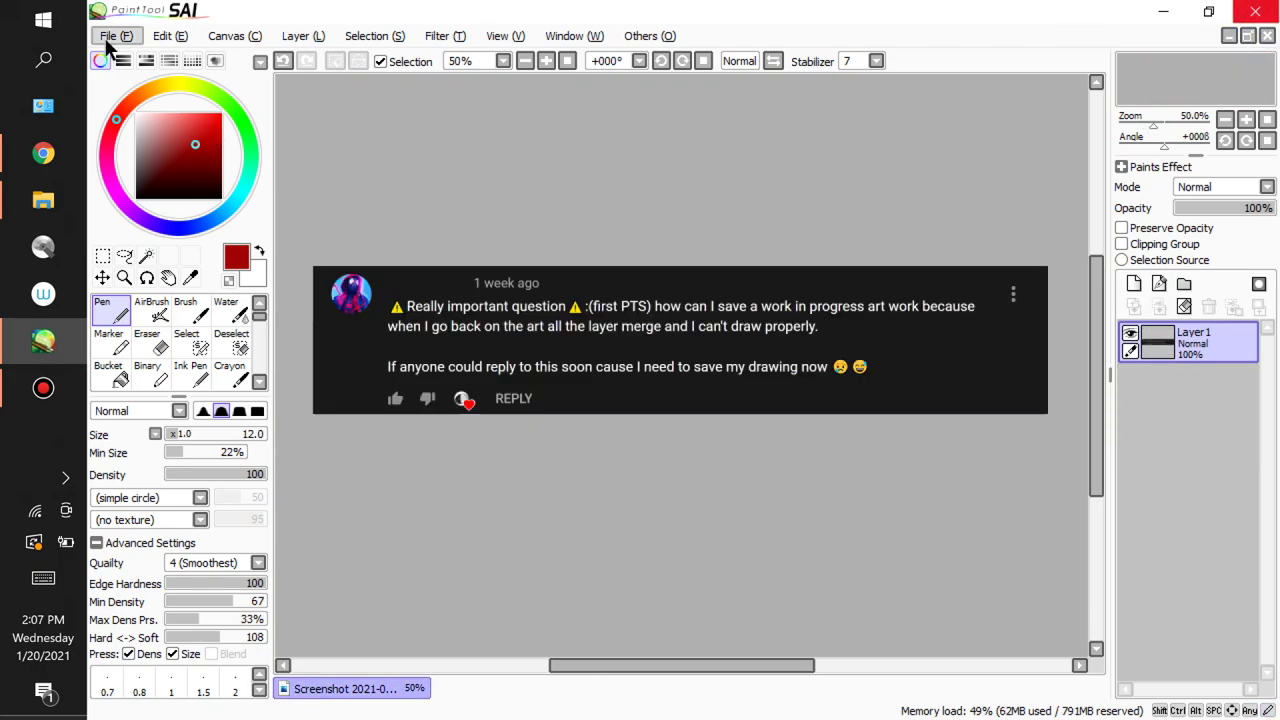
pyautogui.click(110, 38)
pyautogui.click(118, 38)
pyautogui.click(114, 38)
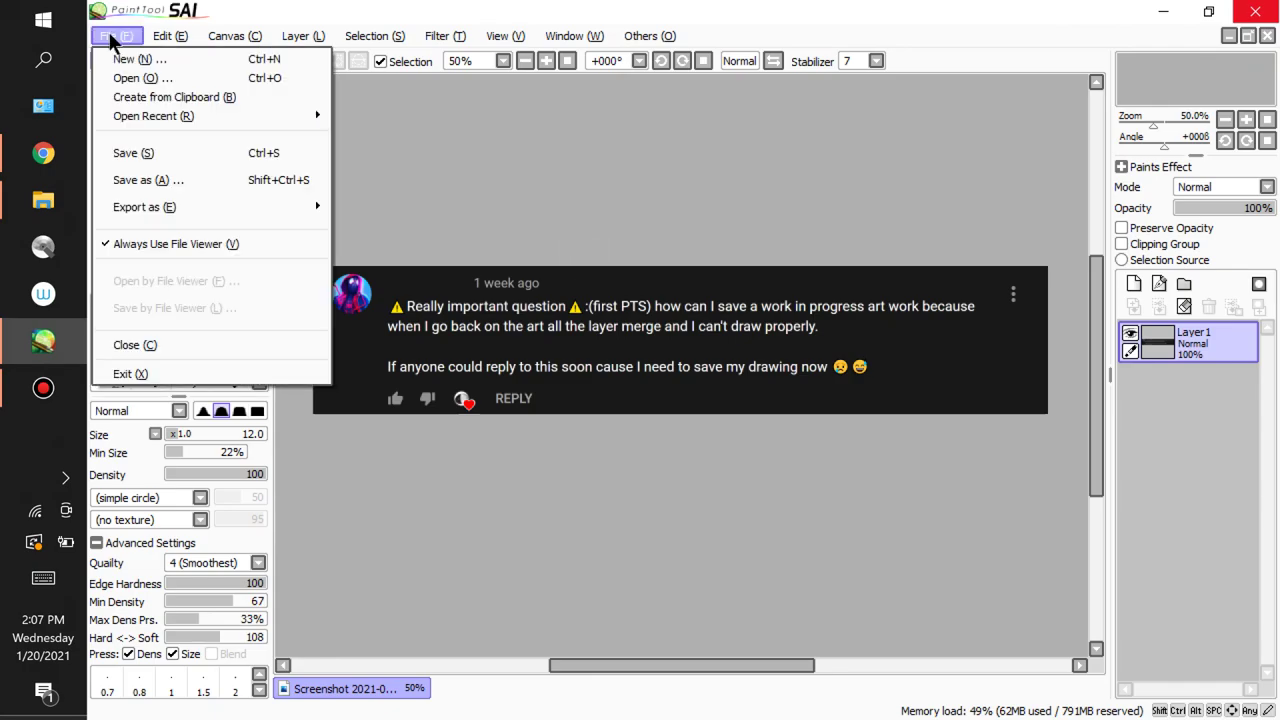
pyautogui.click(134, 80)
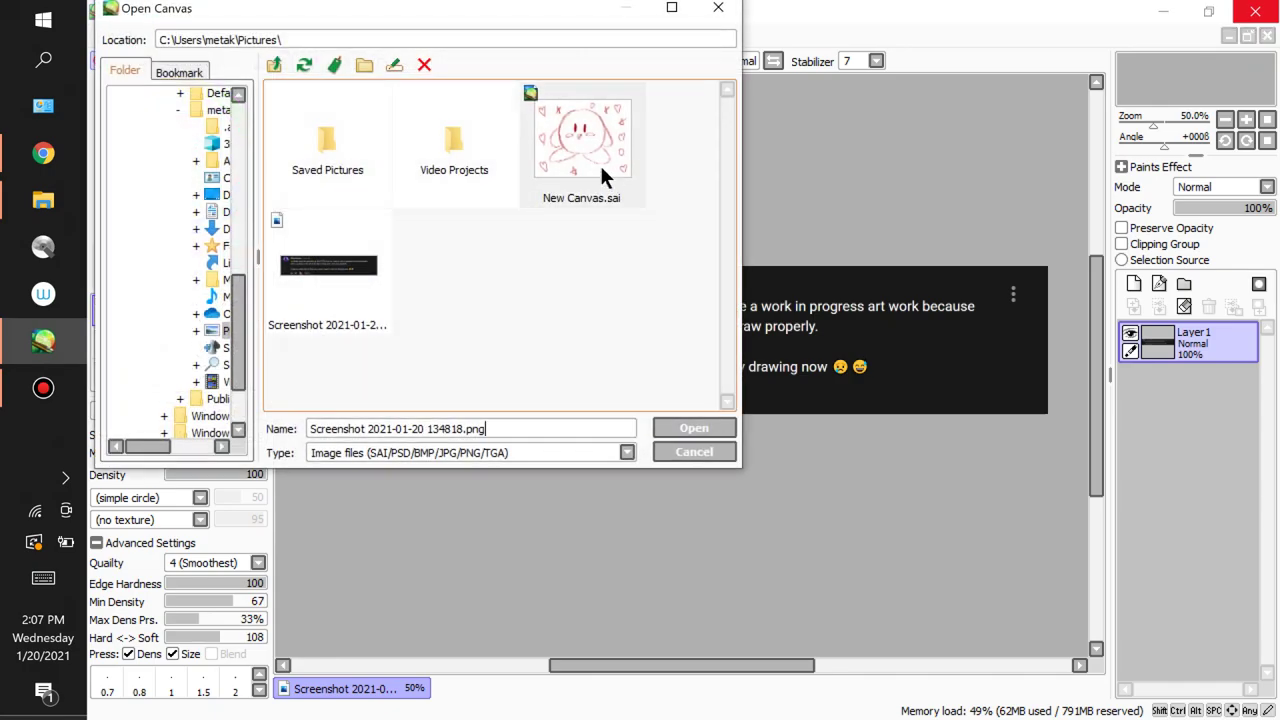
pyautogui.click(45, 203)
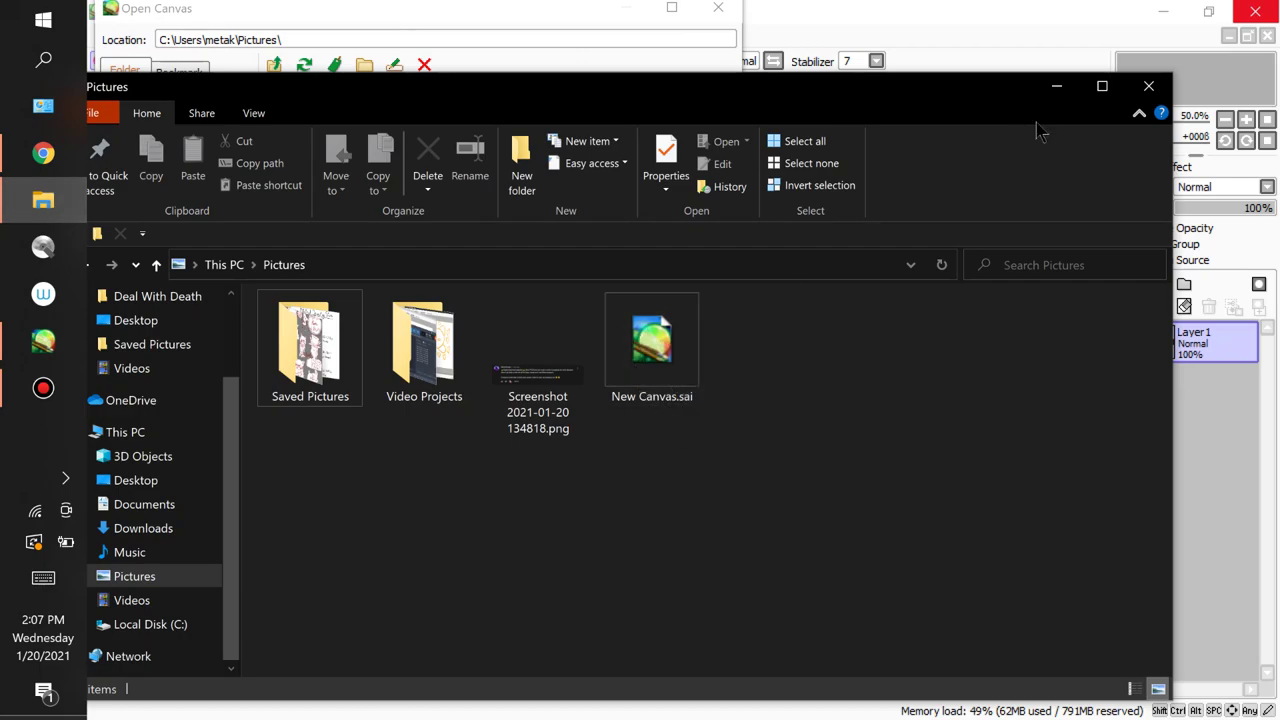
pyautogui.click(1057, 90)
pyautogui.doubleClick(597, 175)
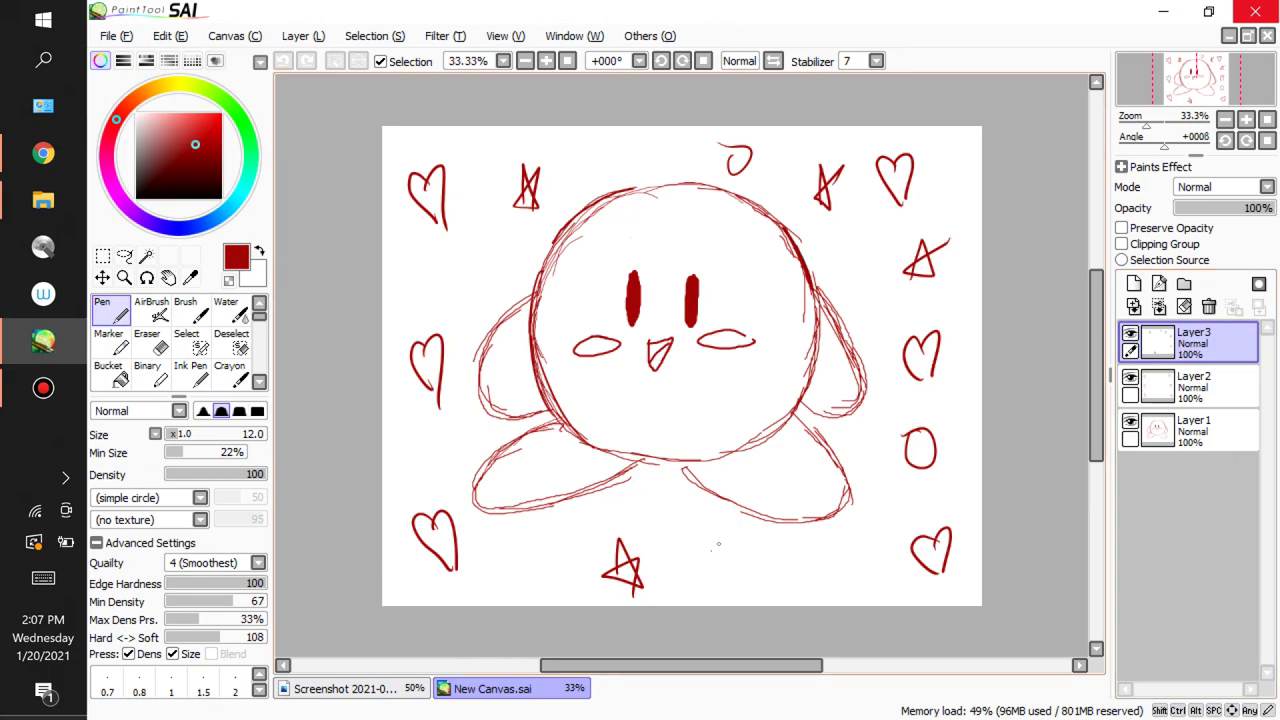
# Add small circles near the bottom star, top star, upper left and bottom right, then save
pyautogui.moveTo(745, 558); pyautogui.dragTo(741, 557)
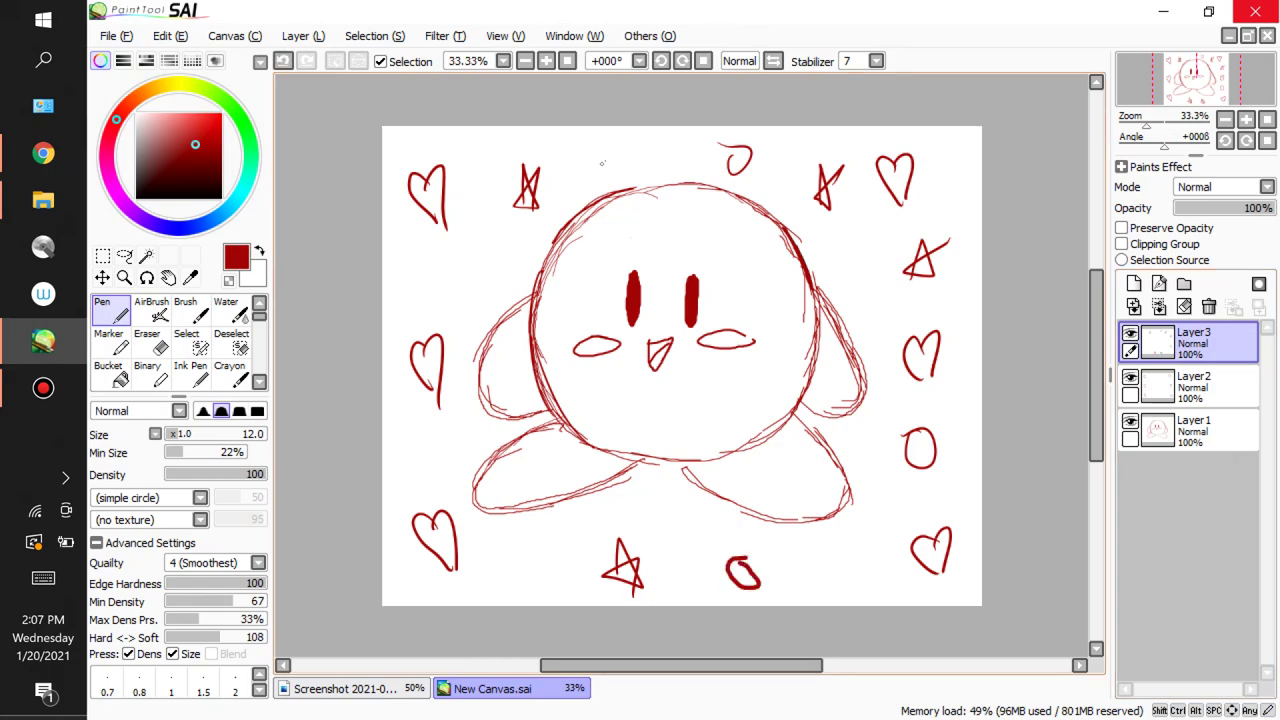
pyautogui.moveTo(608, 156); pyautogui.dragTo(604, 157)
pyautogui.moveTo(494, 254); pyautogui.dragTo(421, 264)
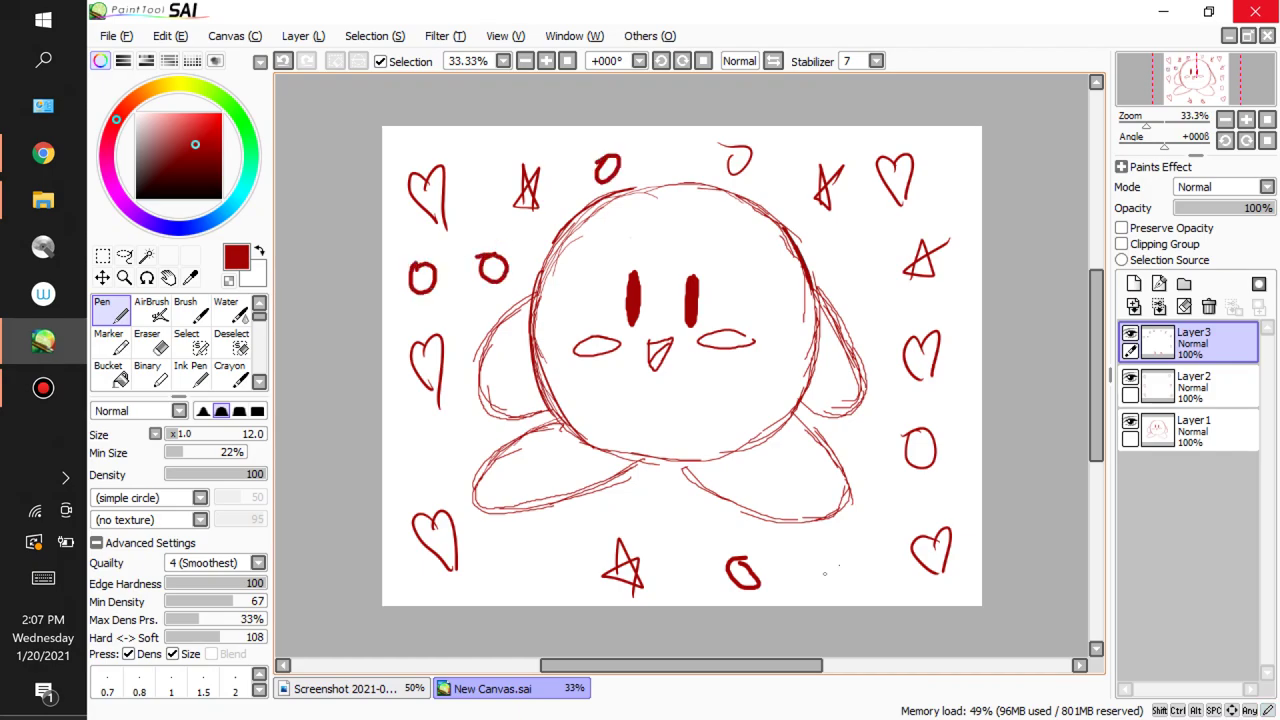
pyautogui.moveTo(858, 551); pyautogui.dragTo(854, 553)
pyautogui.click(117, 37)
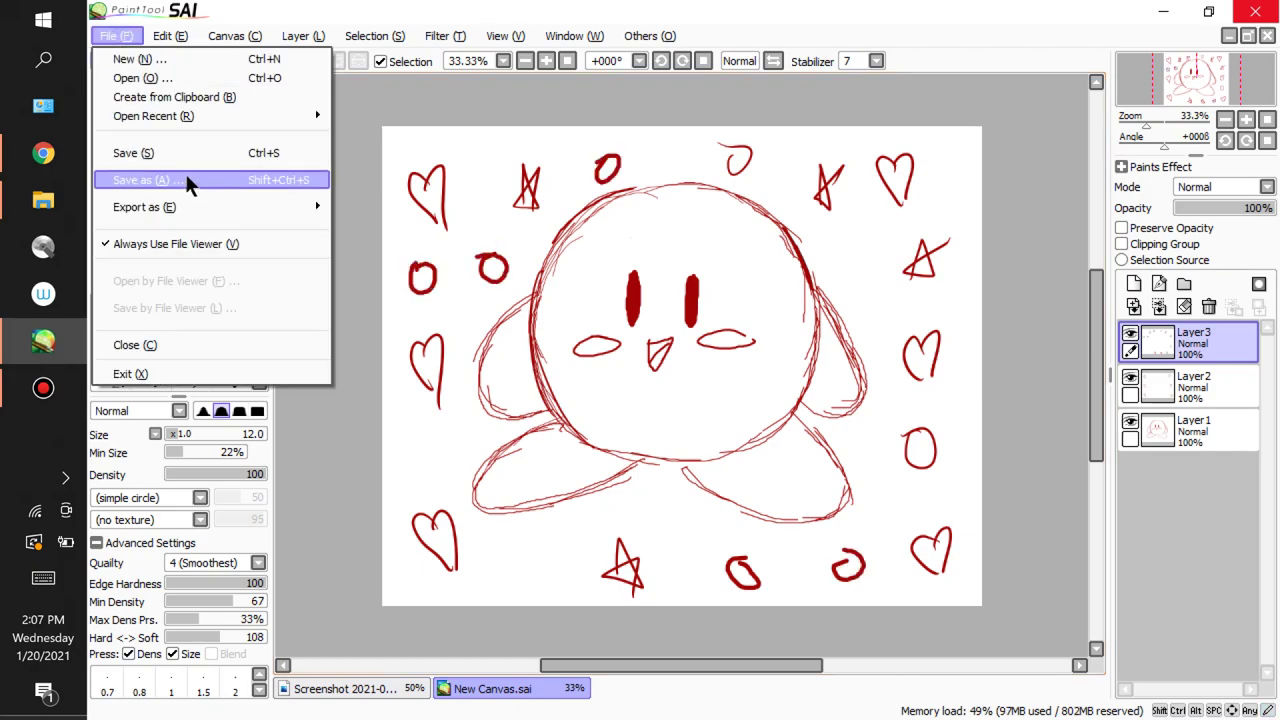
pyautogui.click(200, 150)
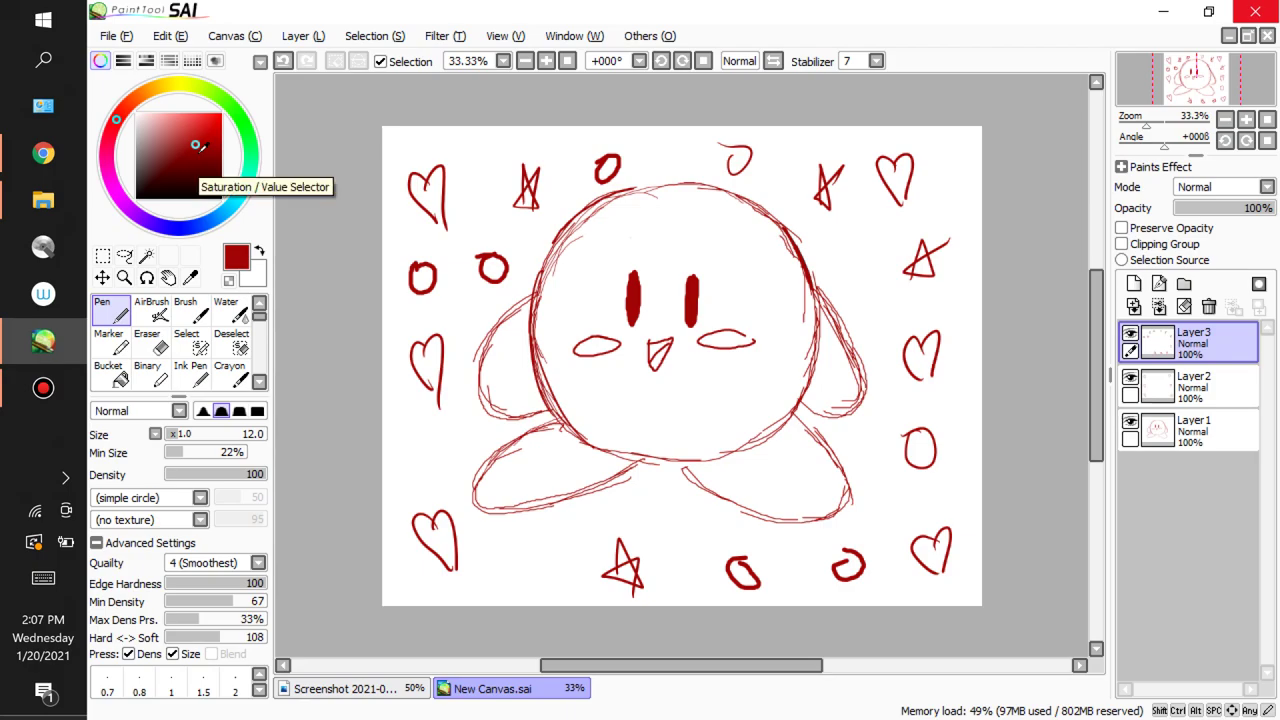
# Choose File > Export as > .png (PNG) to export New Canvas.png
pyautogui.click(121, 38)
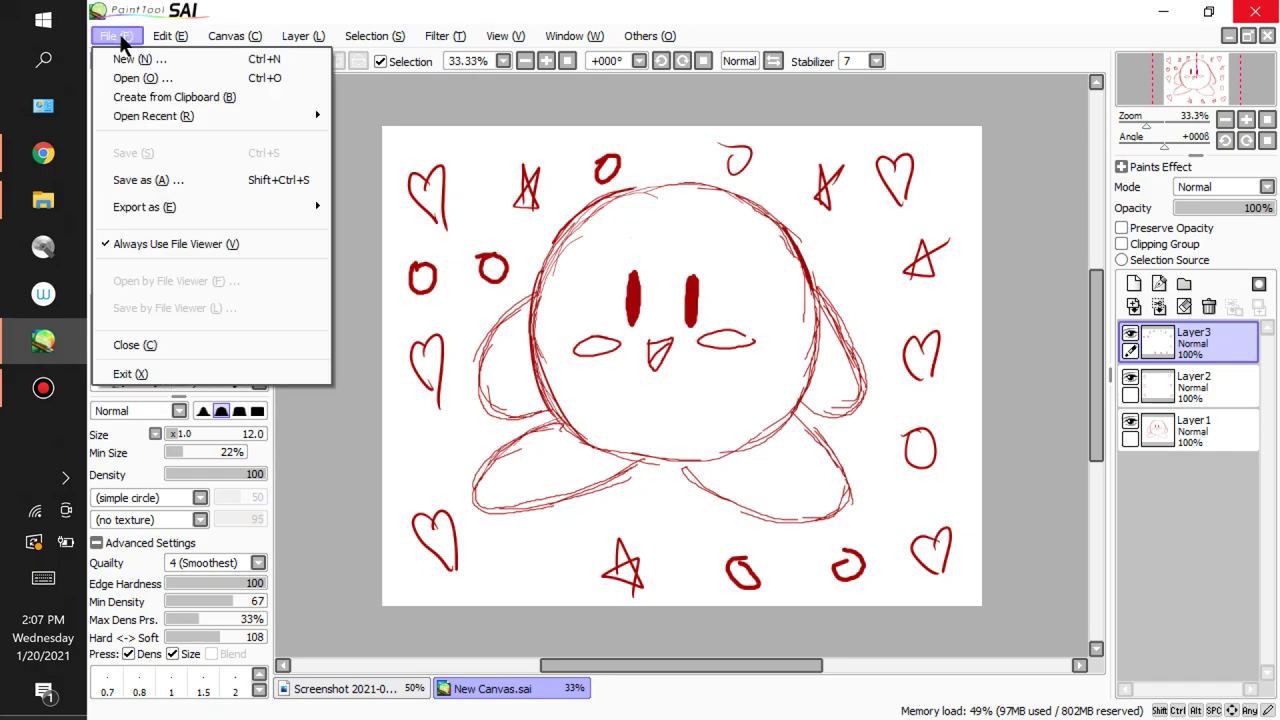
pyautogui.moveTo(251, 206)
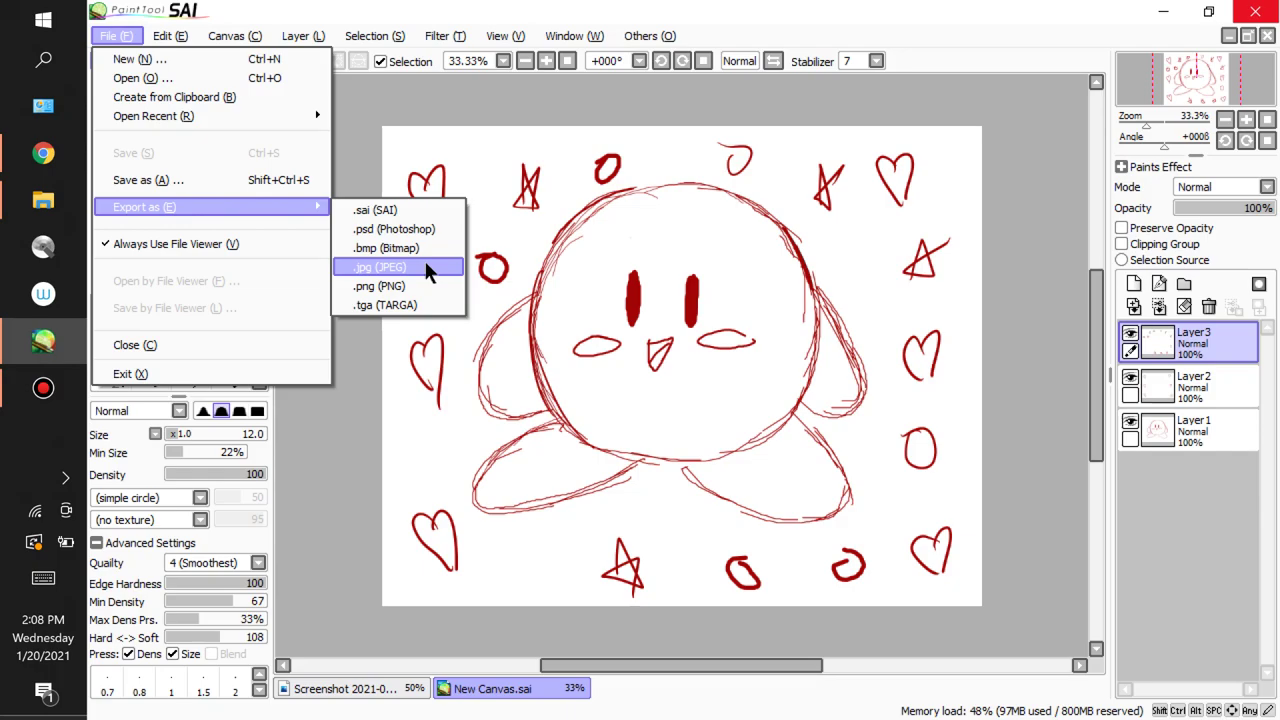
pyautogui.click(437, 287)
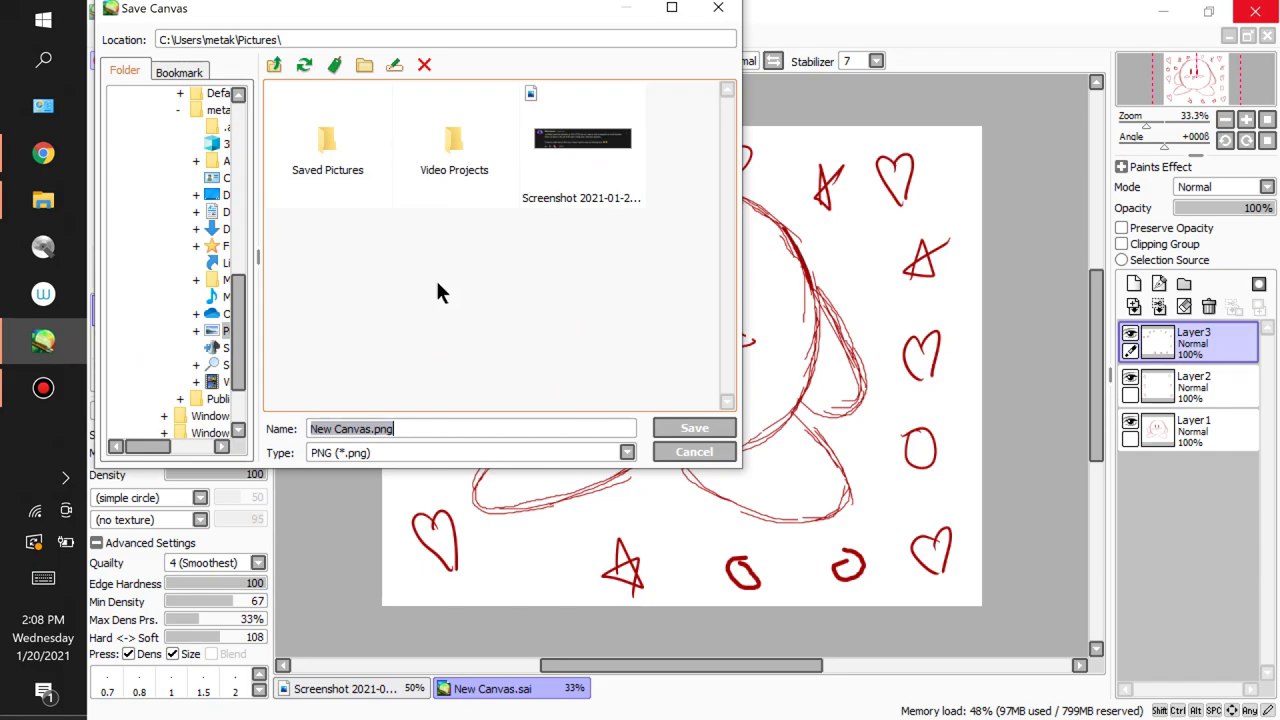
# Save New Canvas.png to Pictures and pick 32bpp ARGB in PNG Save Options
pyautogui.click(697, 427)
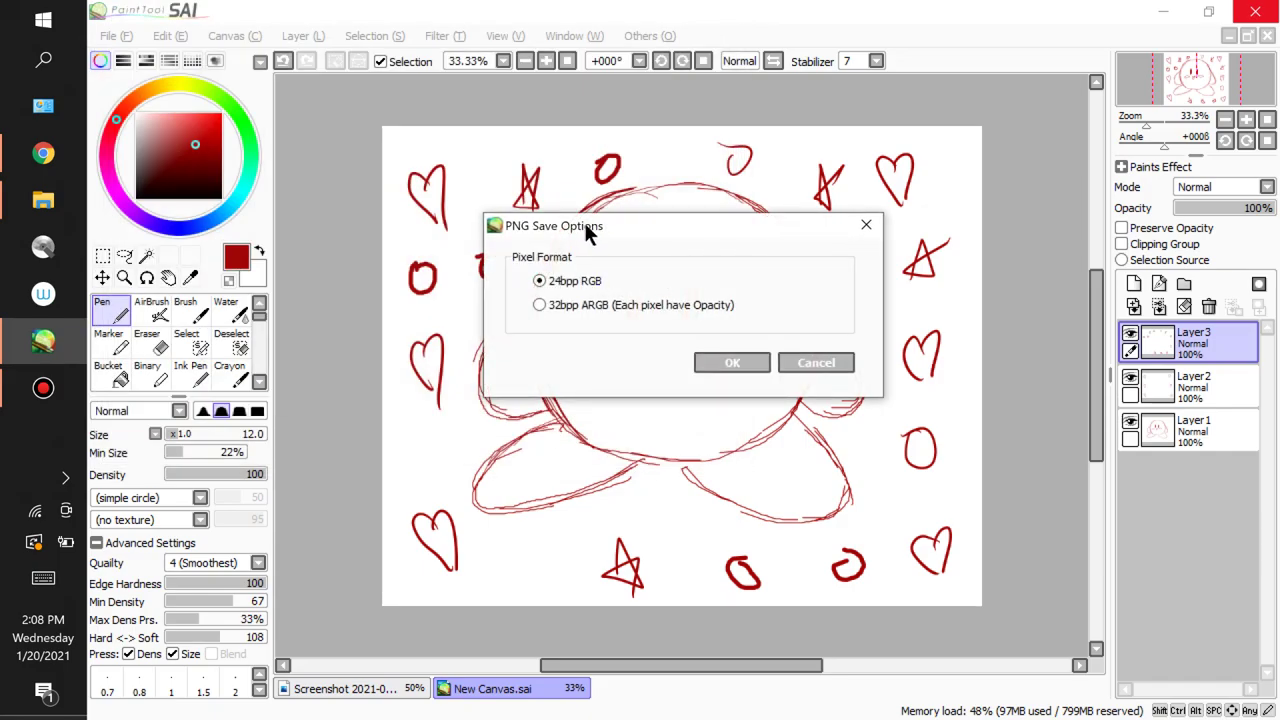
pyautogui.moveTo(586, 228); pyautogui.dragTo(582, 229)
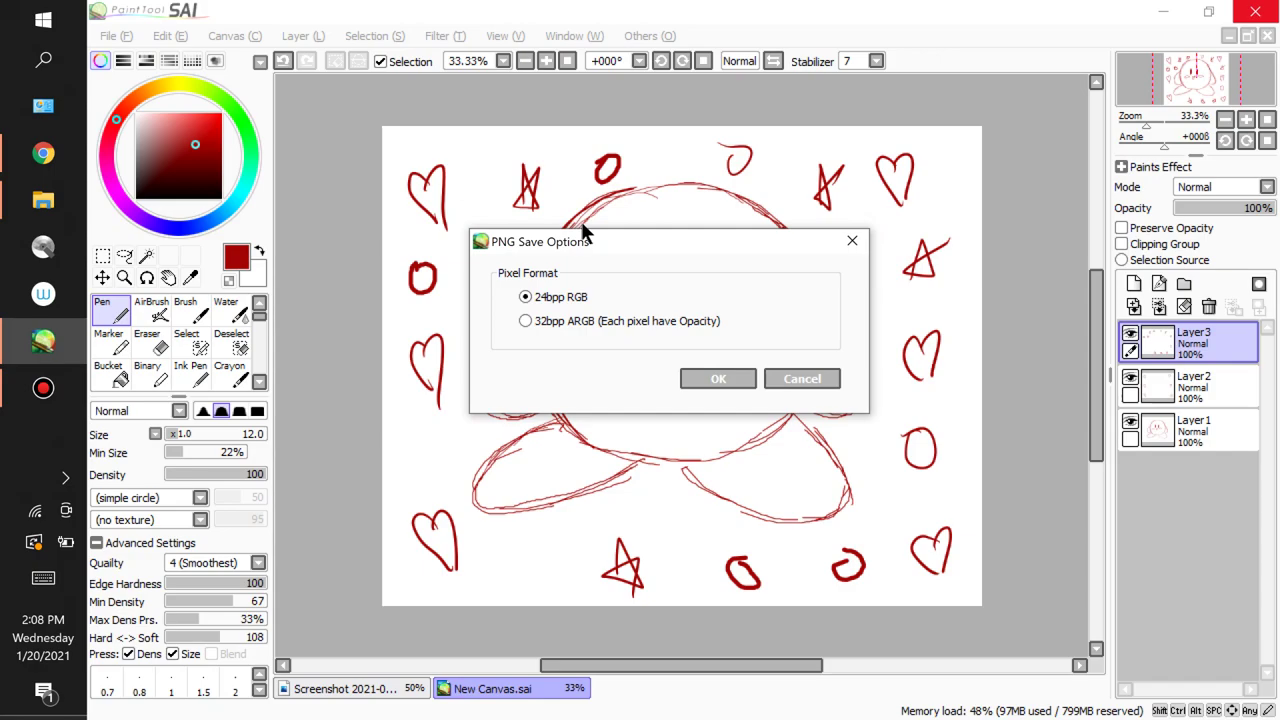
pyautogui.click(693, 321)
# Confirm the PNG options, then open New Canvas.png from Pictures in Photos
pyautogui.click(728, 372)
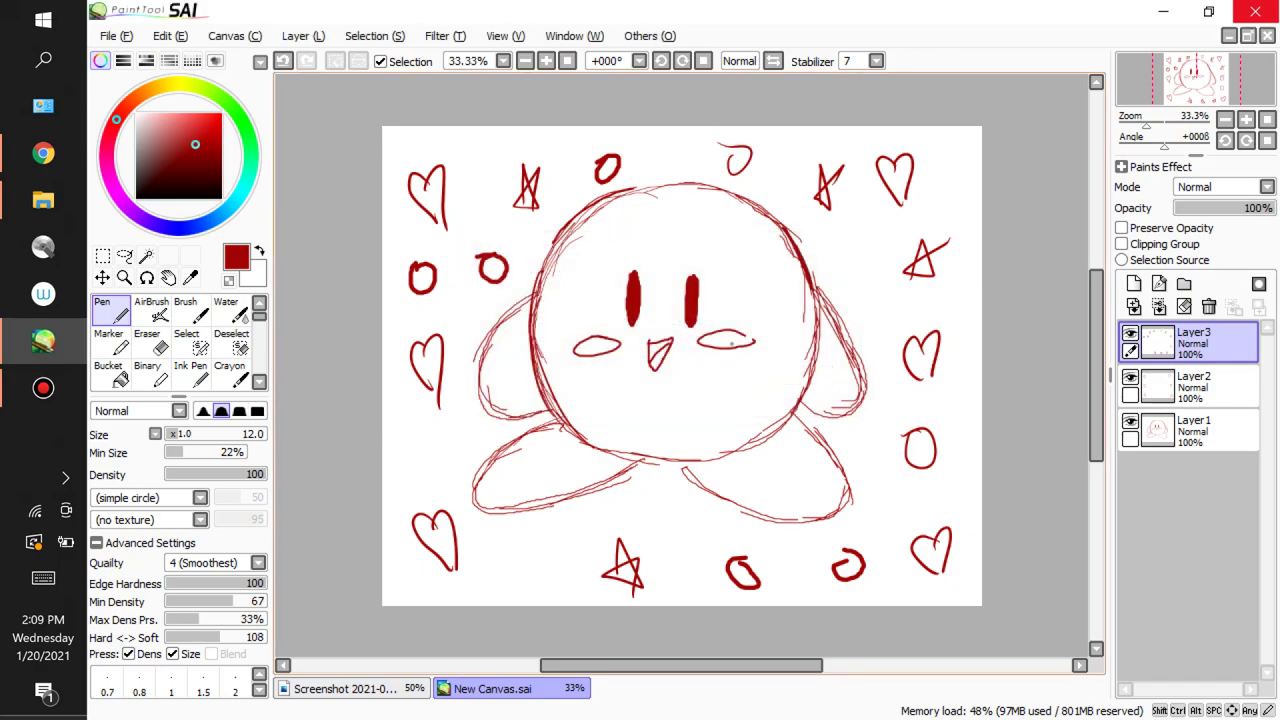
pyautogui.click(33, 212)
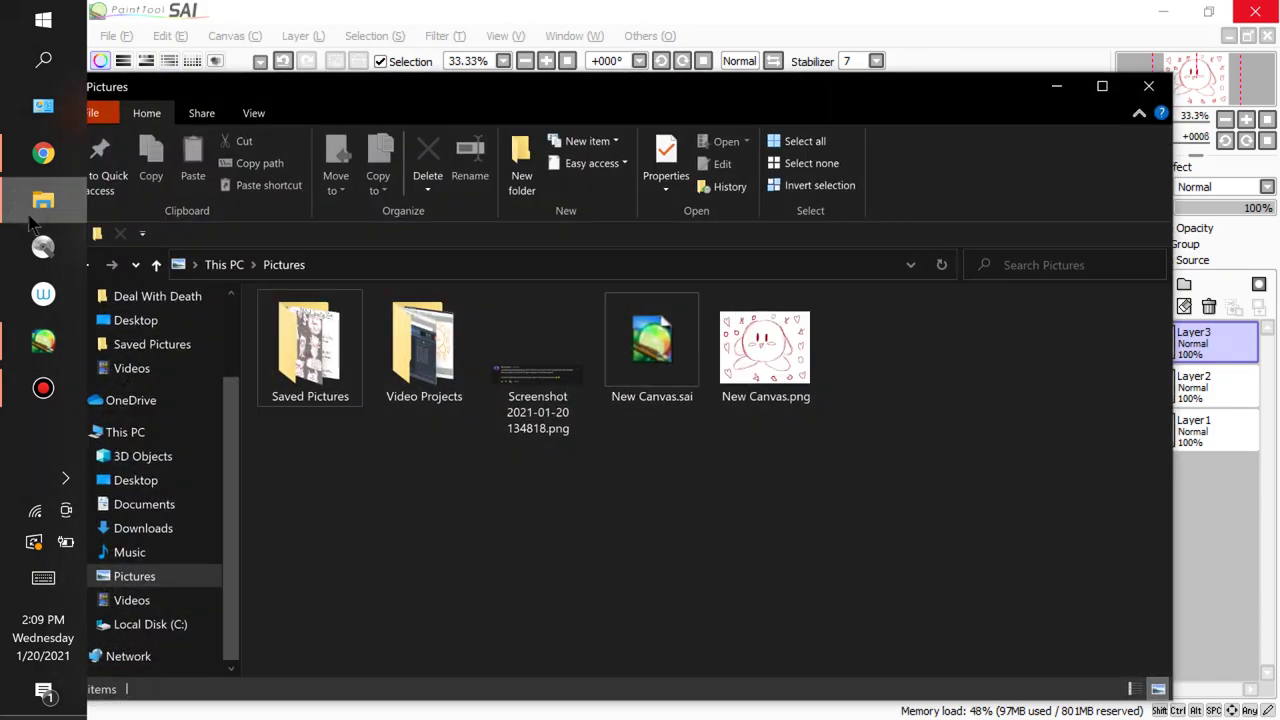
pyautogui.doubleClick(777, 350)
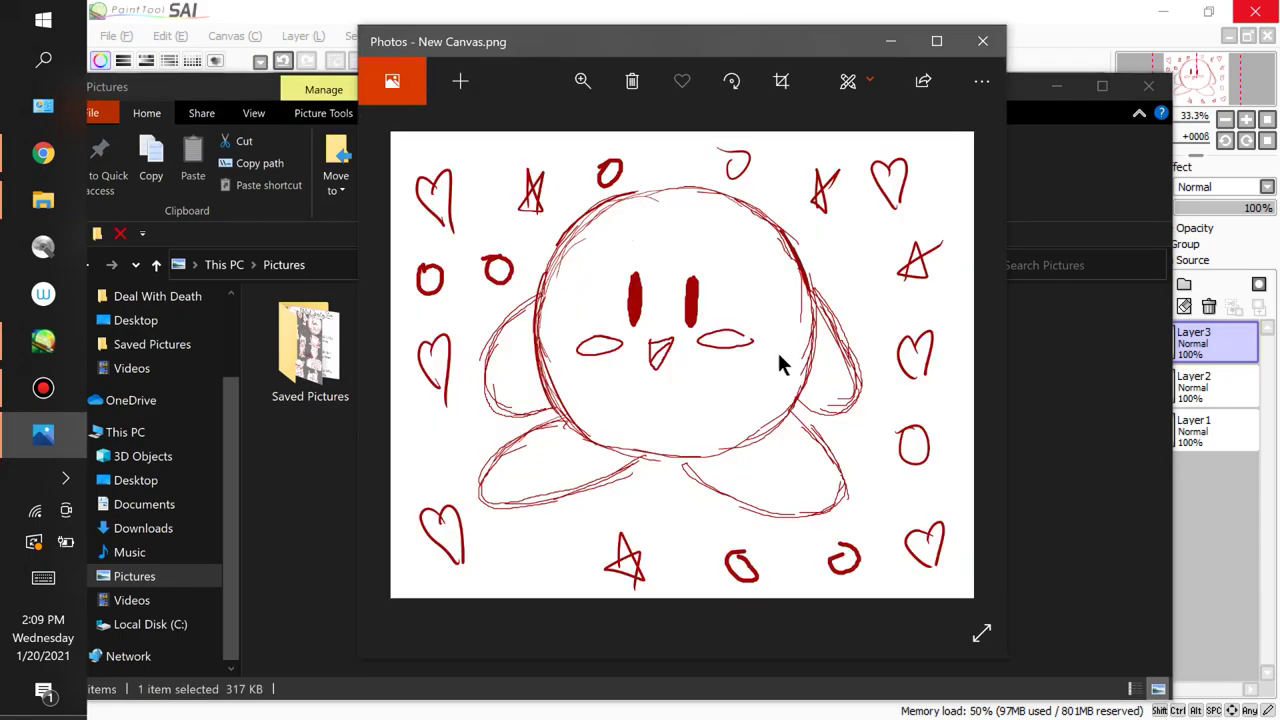
pyautogui.moveTo(789, 48); pyautogui.dragTo(1166, 33)
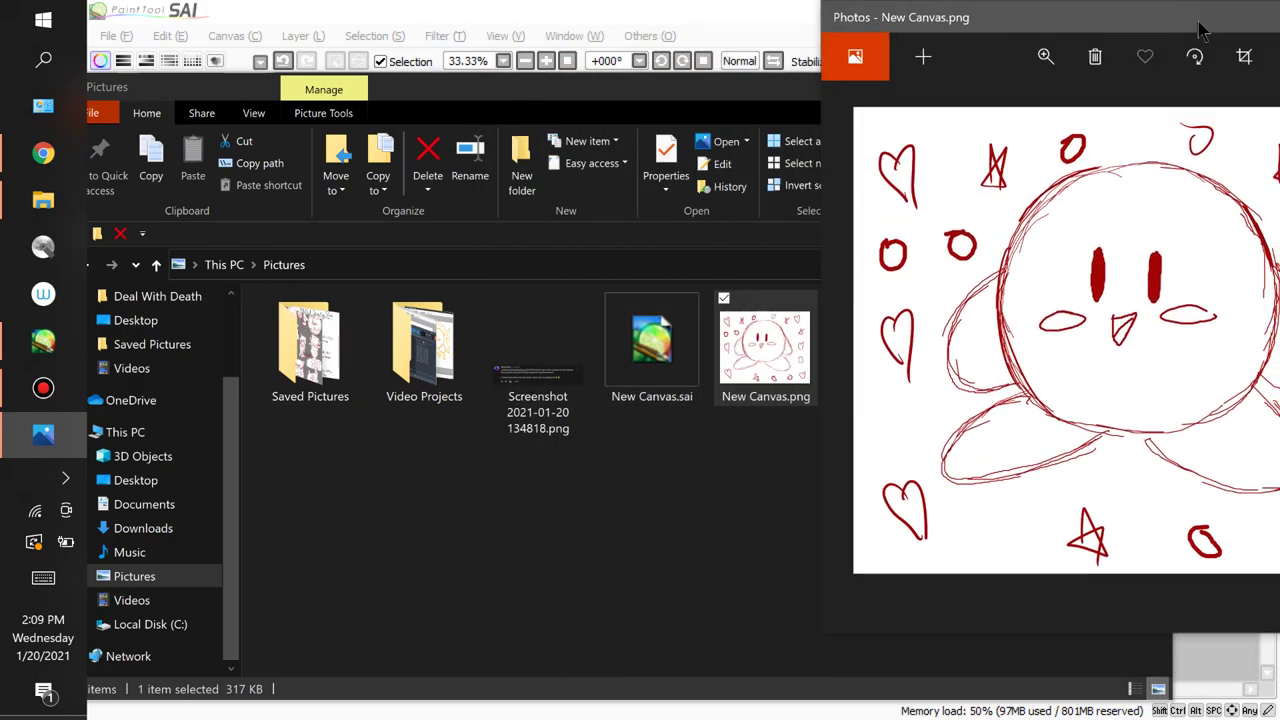
pyautogui.moveTo(1040, 3); pyautogui.dragTo(610, 96)
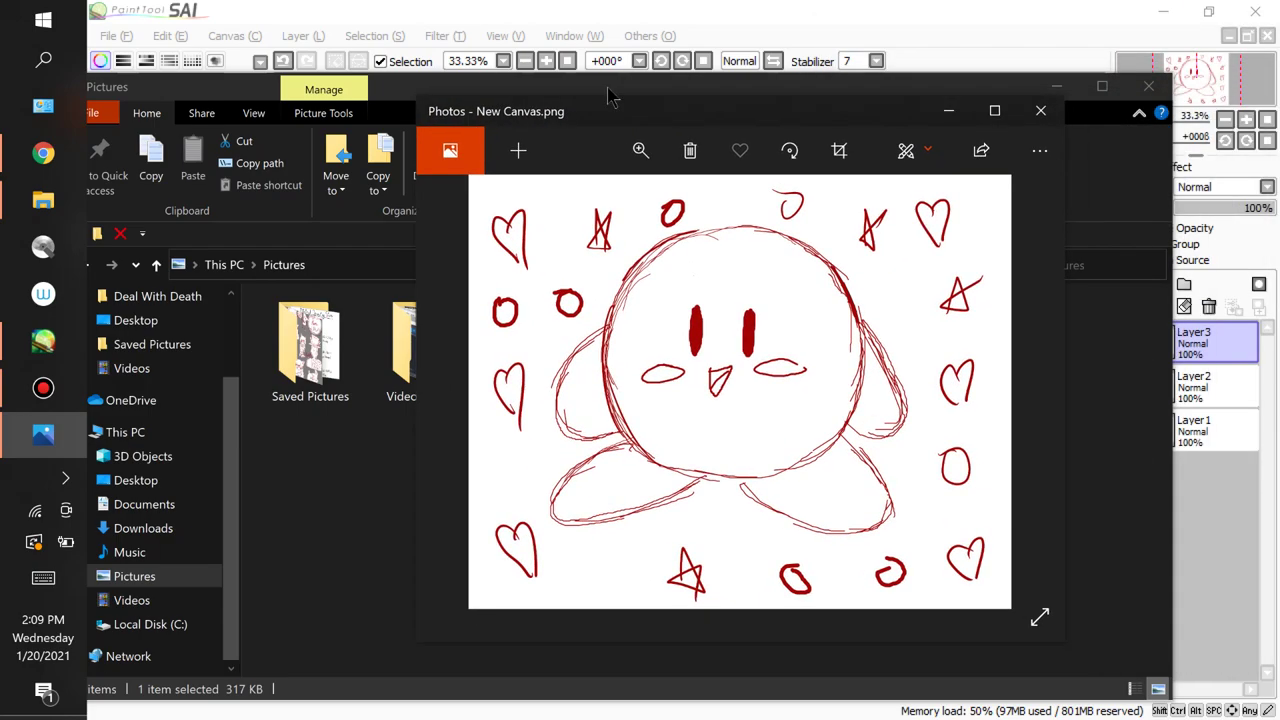